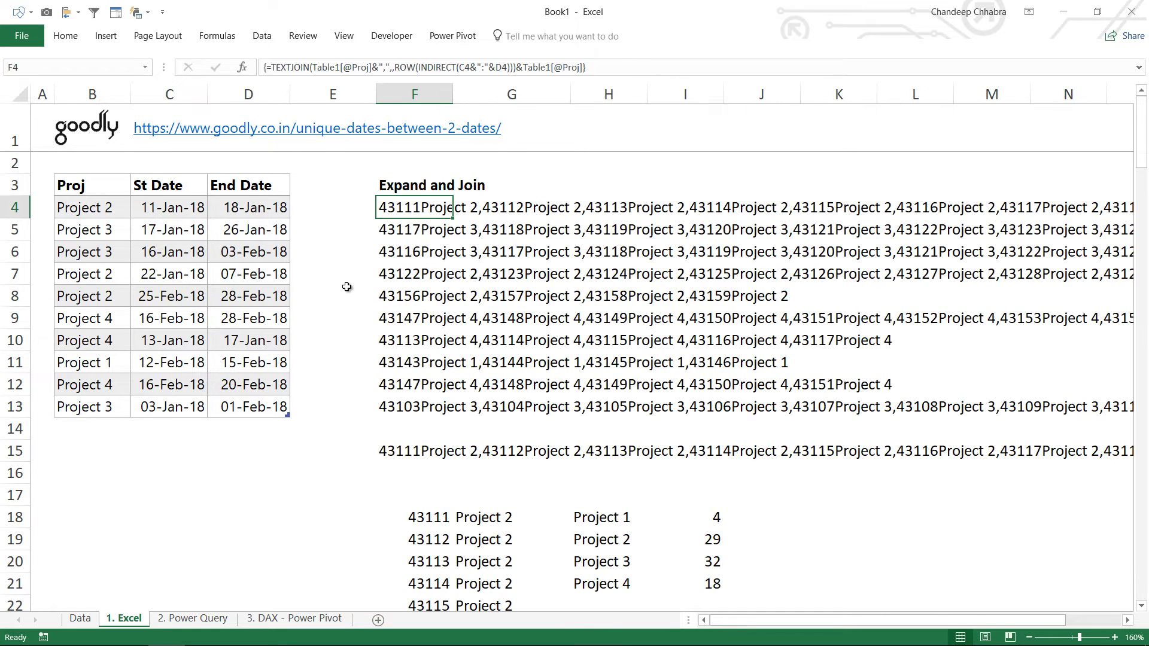
key(ctrl+Page_Down)
key(F2)
key(ctrl+Left)
key(ctrl+Left)
key(ctrl+Left)
key(ctrl+Left)
key(ctrl+Left)
key(ctrl+Left)
key(ctrl+Left)
key(ctrl+Left)
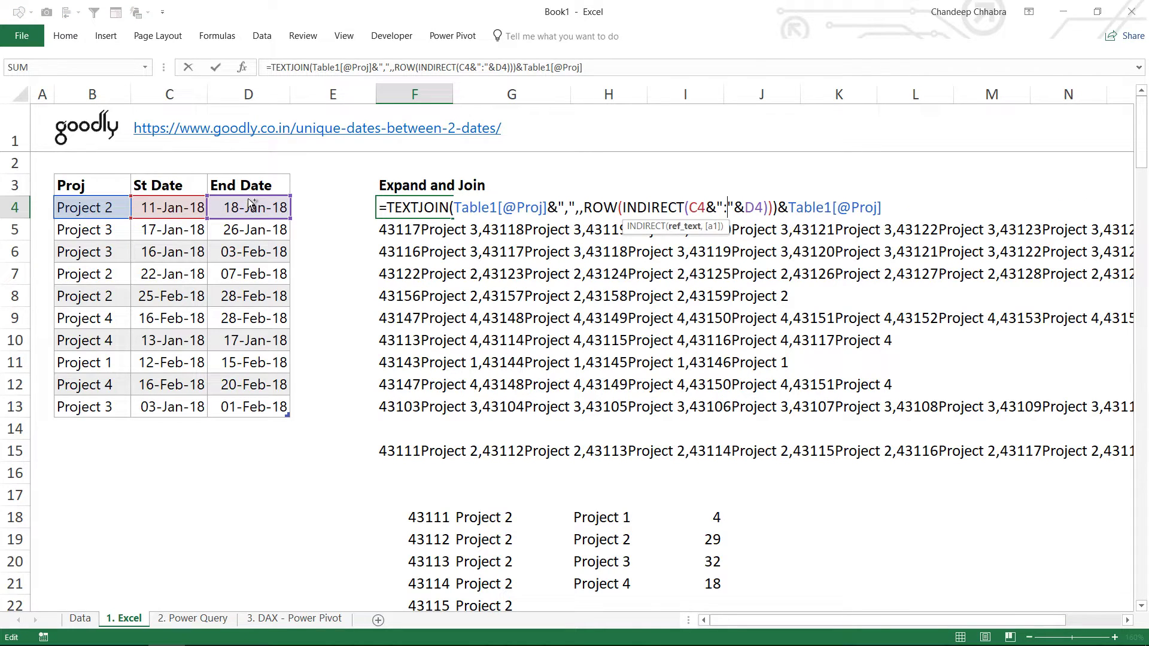
key(ctrl+Left)
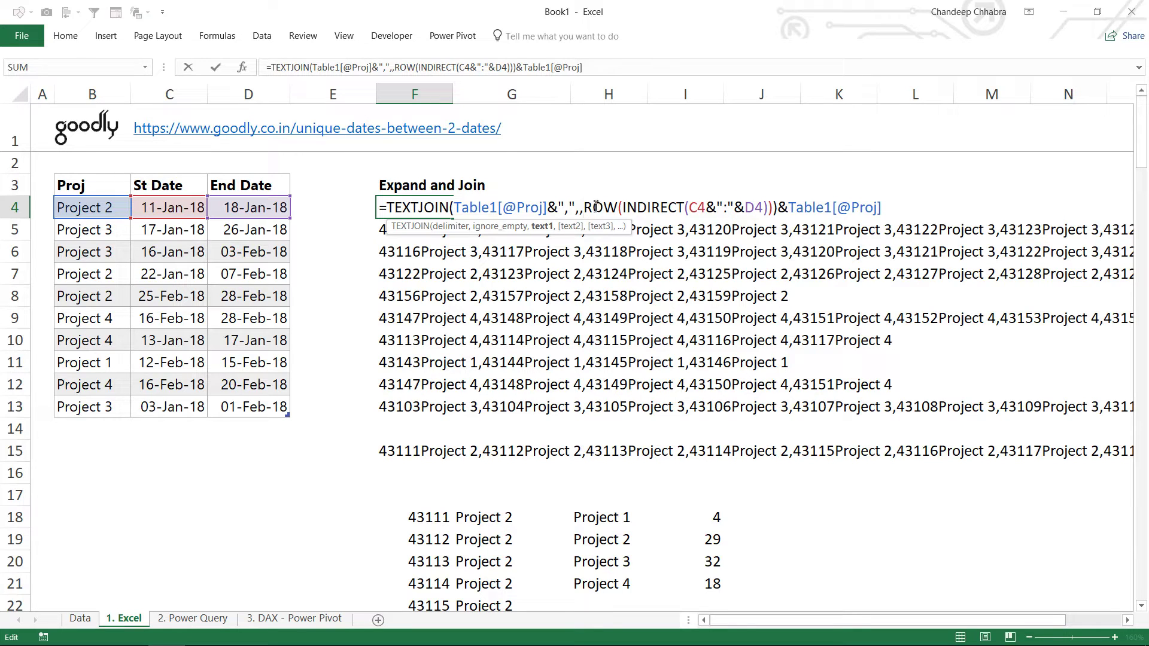
key(shift+Right)
key(shift+Right)
key(shift+Right)
key(shift+Right)
key(shift+Right)
key(shift+Right)
key(shift+Right)
key(shift+Right)
key(shift+Right)
key(shift+Right)
key(shift+Right)
key(shift+Right)
key(shift+Right)
key(shift+Right)
key(shift+Right)
key(shift+Right)
key(shift+Right)
key(shift+Right)
key(shift+Right)
key(shift+Right)
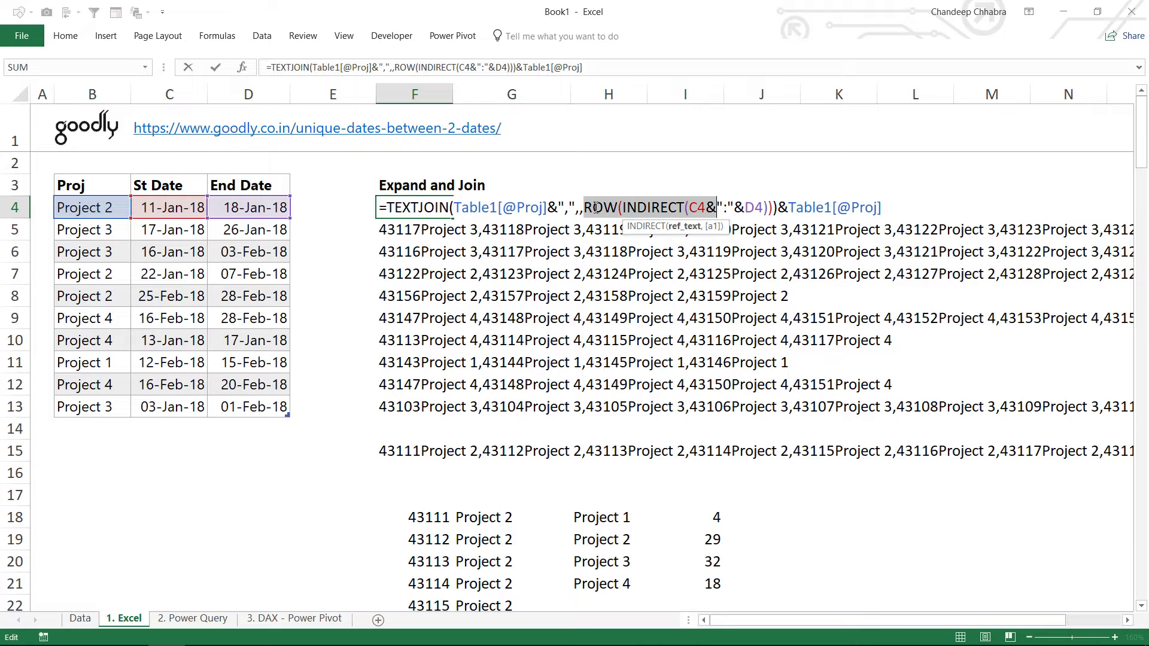
key(shift+Left)
key(shift+Left)
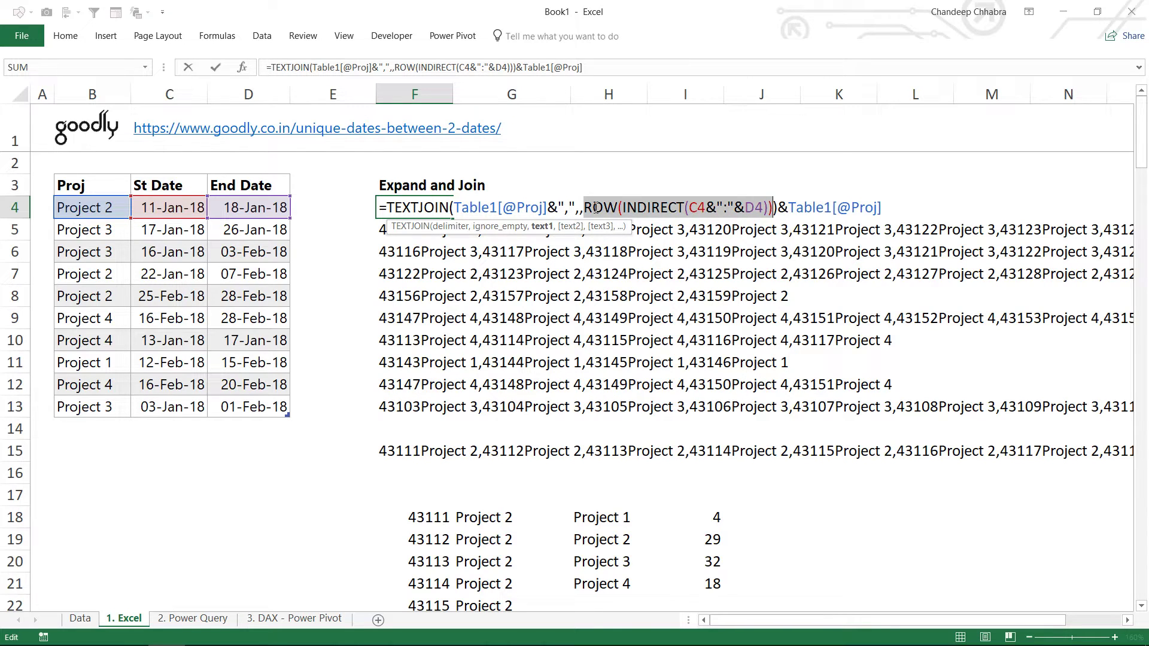
key(F9)
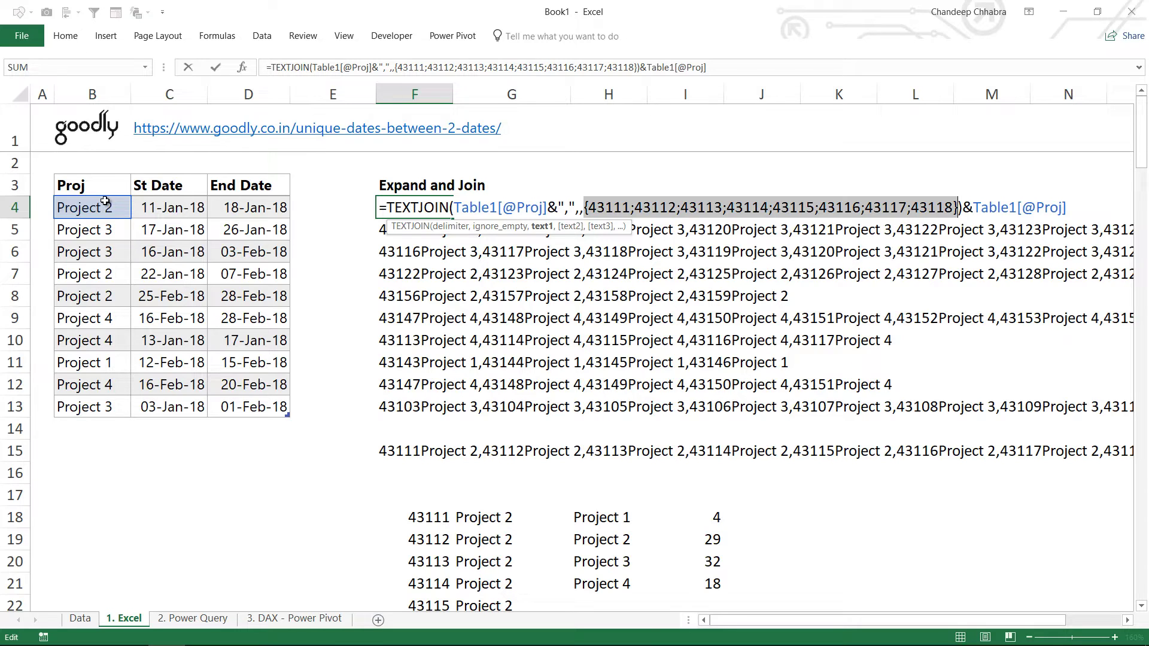
key(Escape)
key(F2)
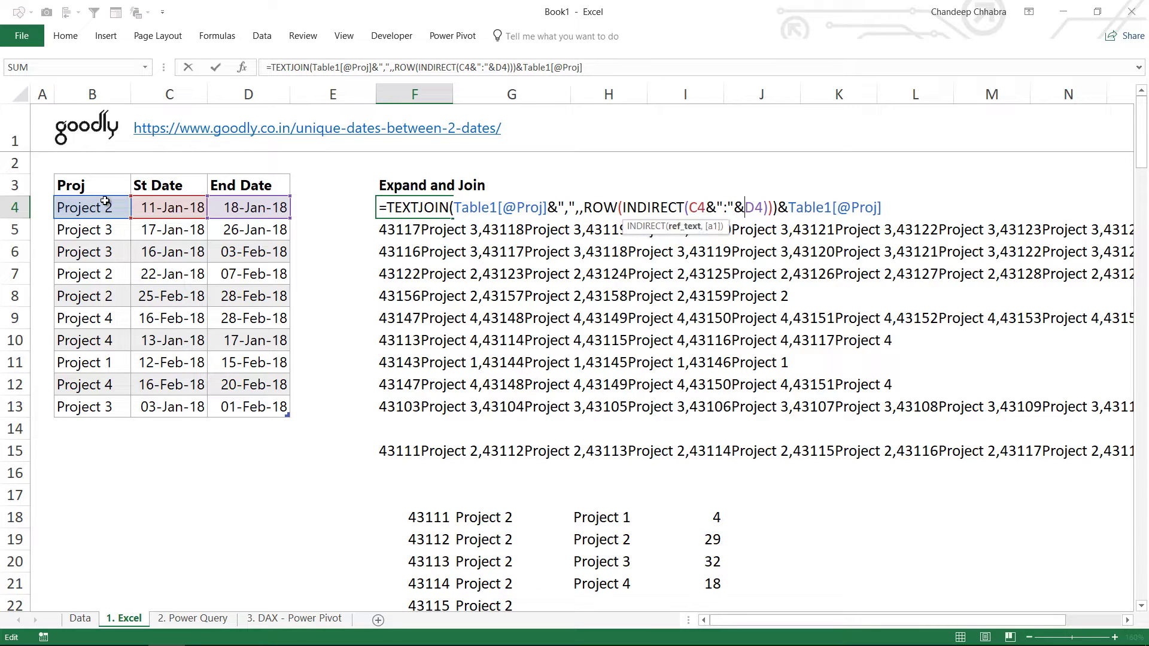
key(Right)
key(Right)
key(Right)
key(Right)
key(ctrl+shift+Left)
key(ctrl+shift+Left)
key(ctrl+shift+Left)
key(ctrl+shift+Left)
key(ctrl+shift+Left)
key(ctrl+shift+Left)
key(ctrl+shift+Left)
key(ctrl+shift+Left)
key(ctrl+shift+Left)
key(ctrl+shift+Left)
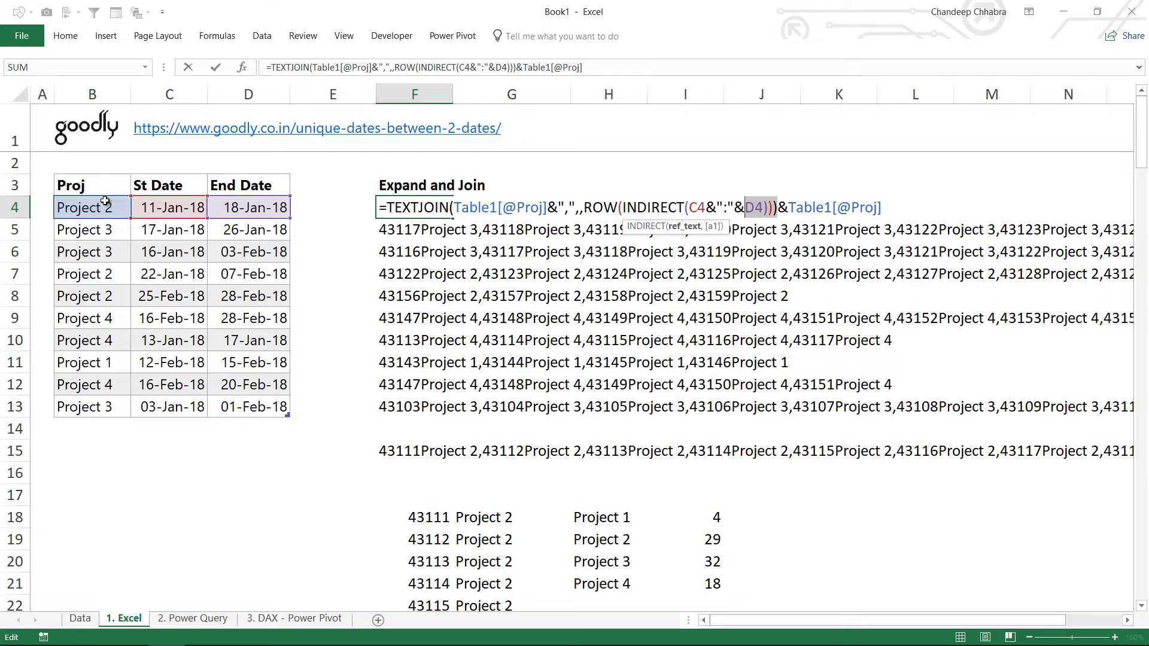
key(F9)
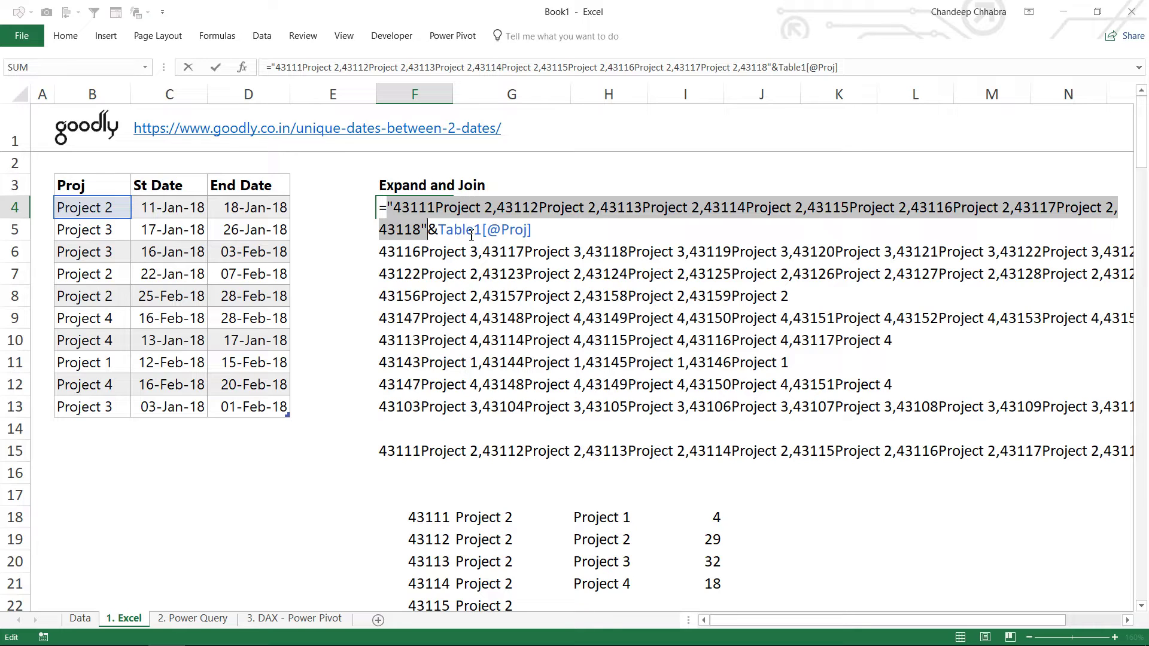
- Re-commit F4's formula as an array formula
key(Escape)
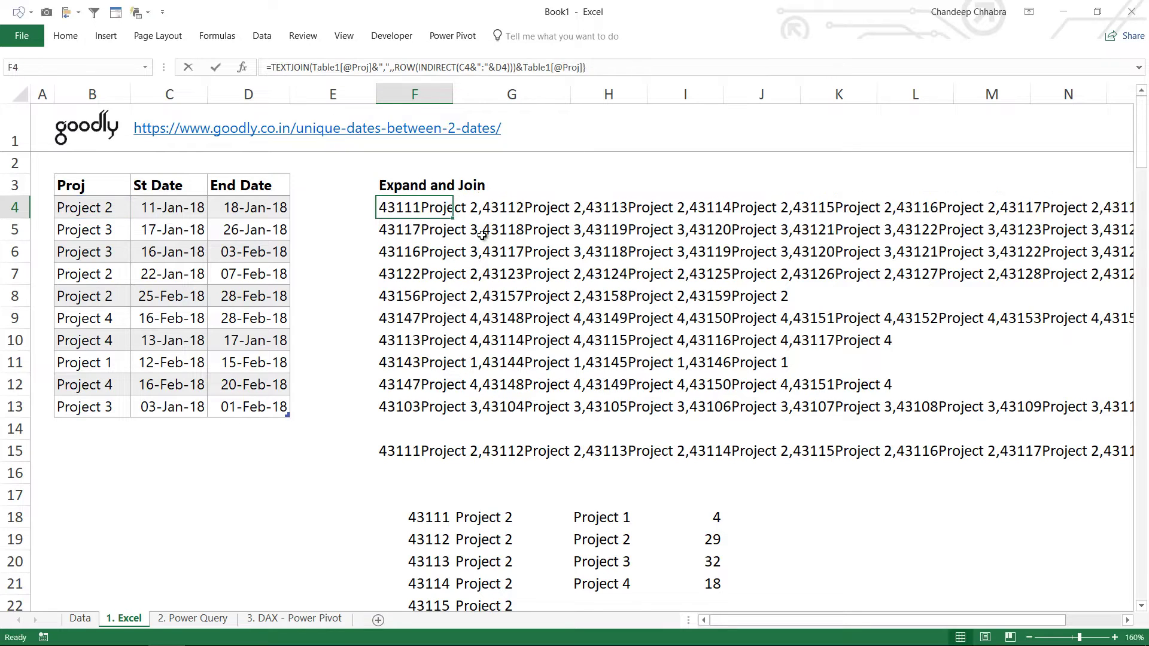
key(F2)
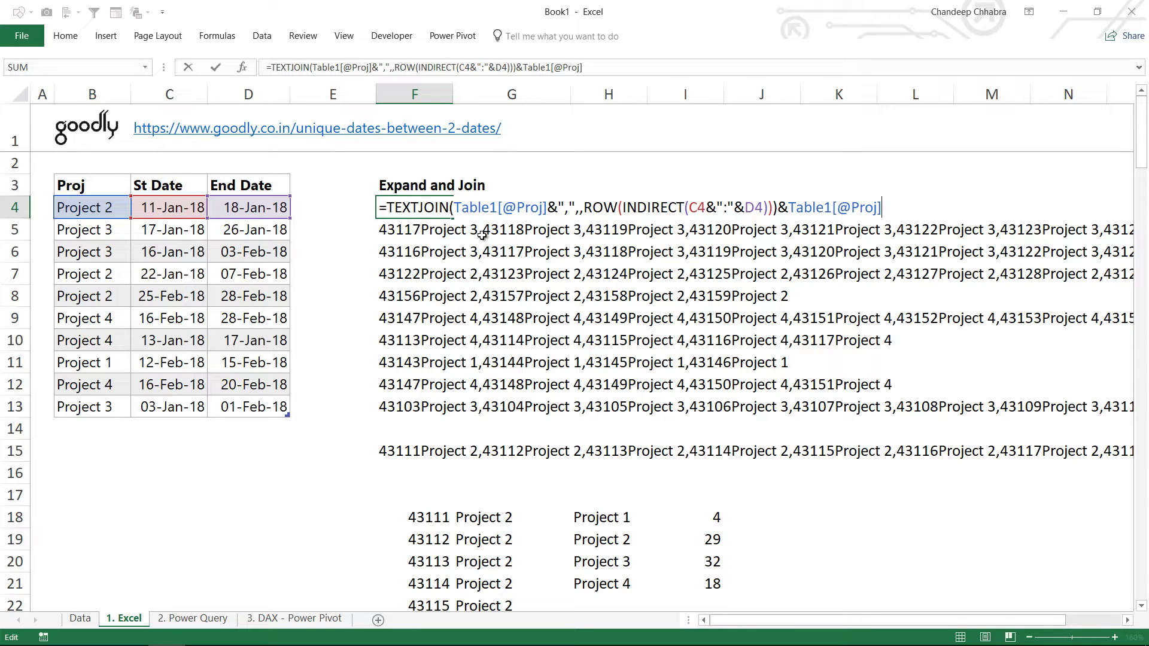
key(ctrl+shift+Return)
- Check F13 and F15's =TEXTJOIN(",",,$F$4:$F$13) formula, leaving it unchanged
key(Down)
key(Down)
key(Down)
key(Down)
key(Down)
key(Down)
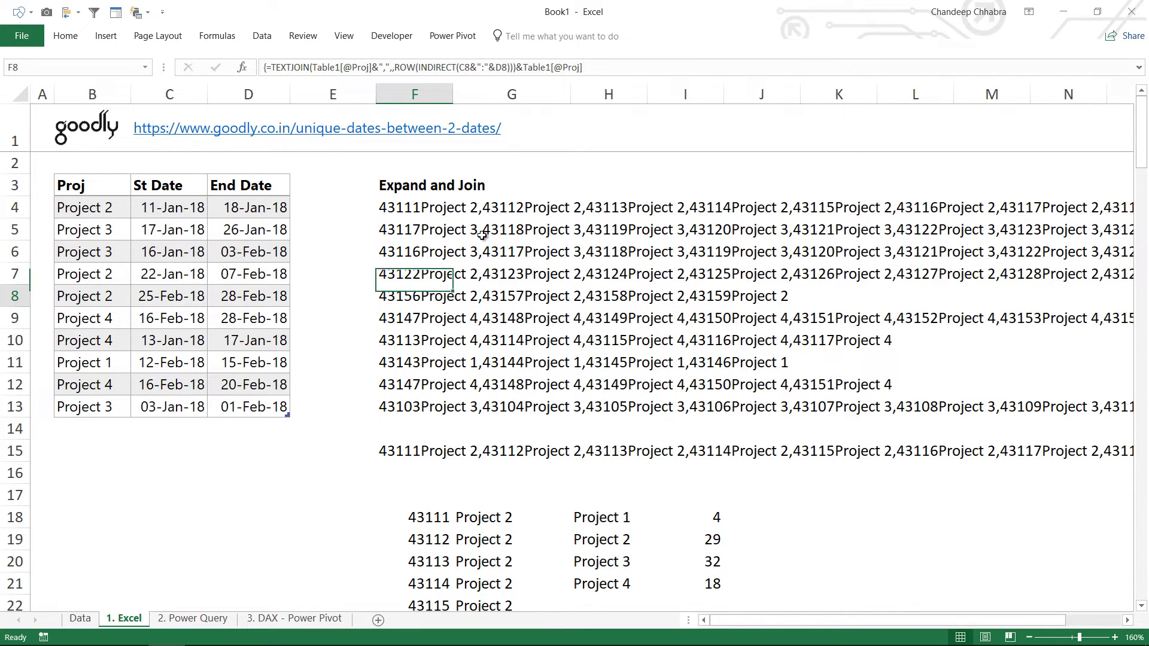
key(Down)
key(Down)
key(Down)
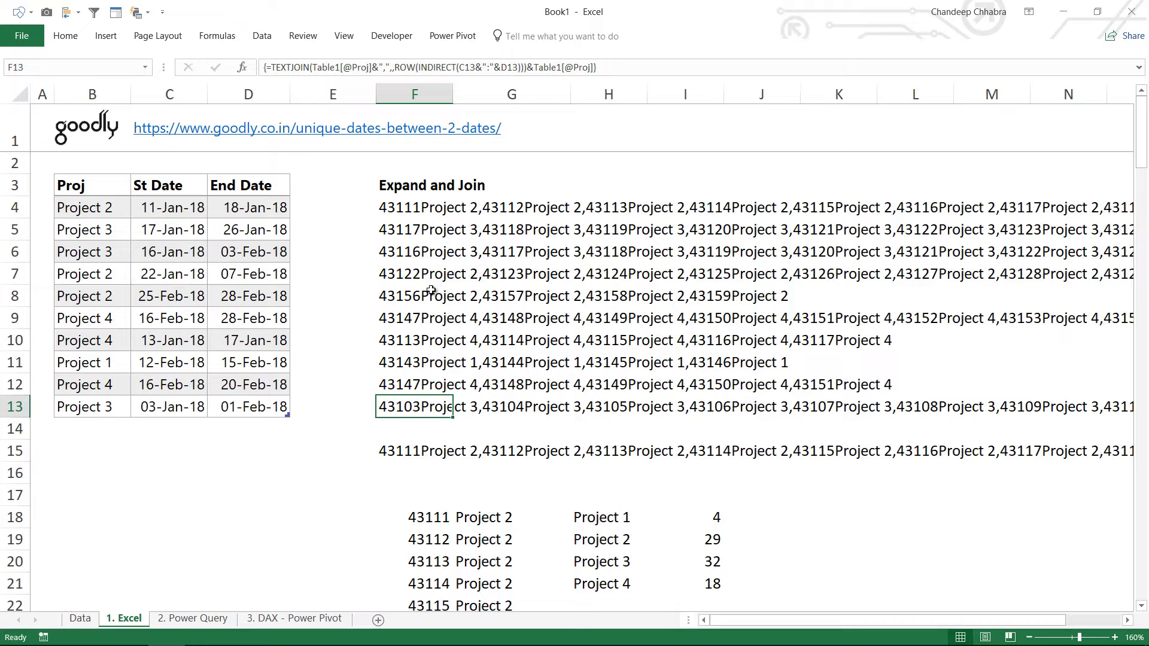
key(Down)
key(Down)
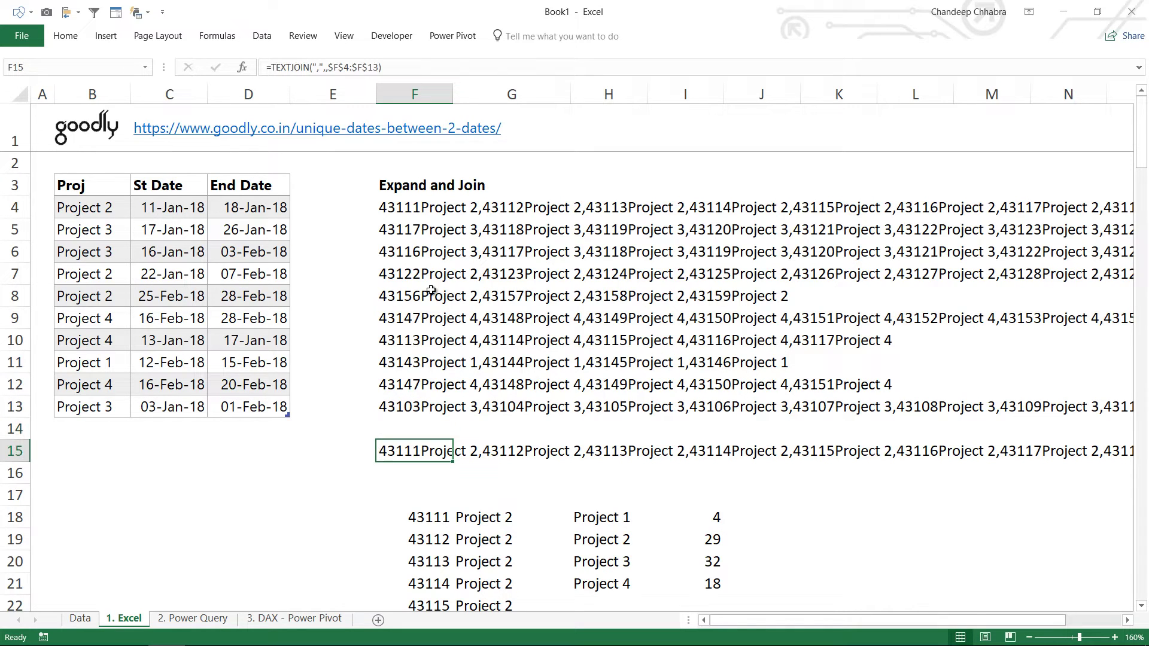
key(F2)
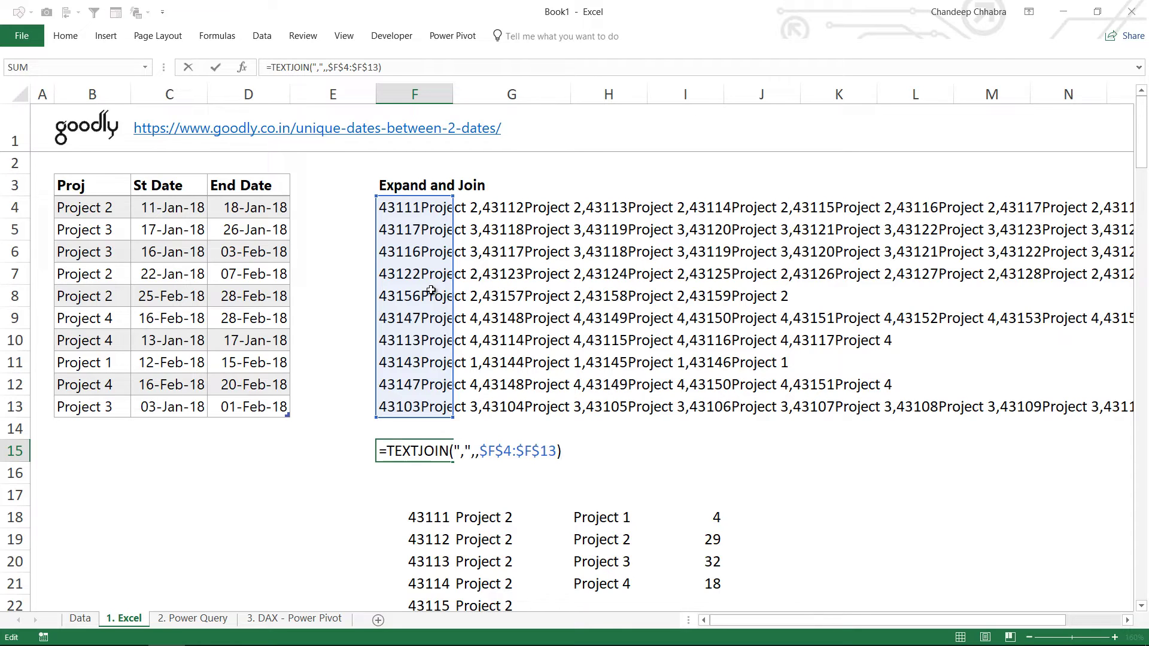
key(ctrl+Return)
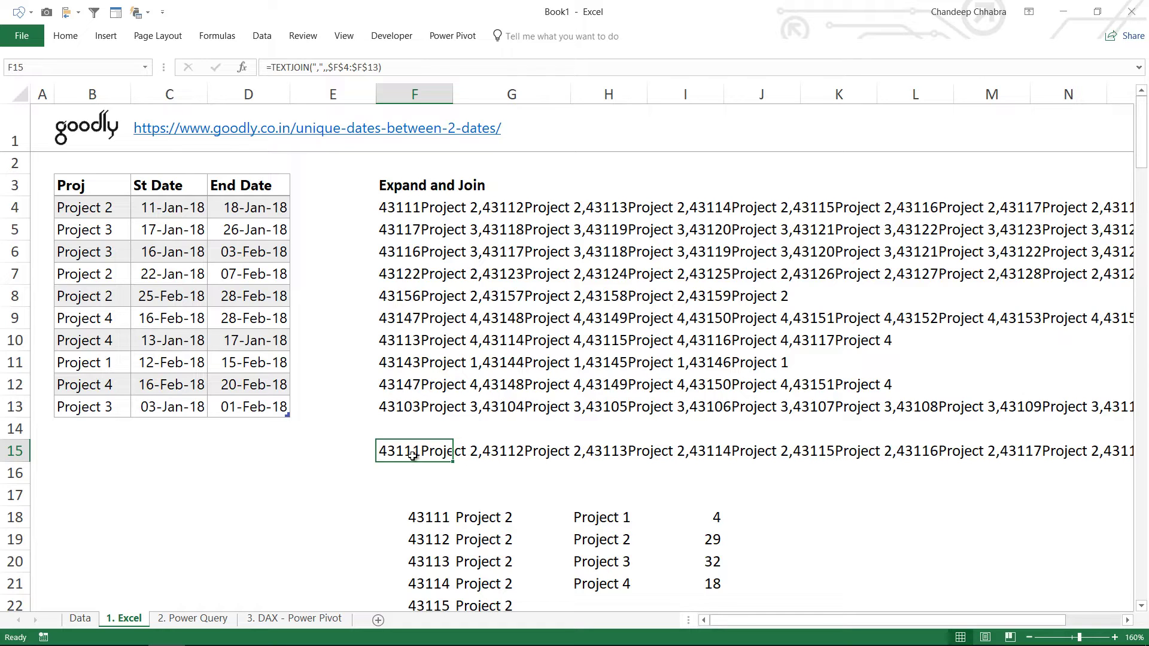
- Paste F15's joined string into F16 as values only
key(ctrl+c)
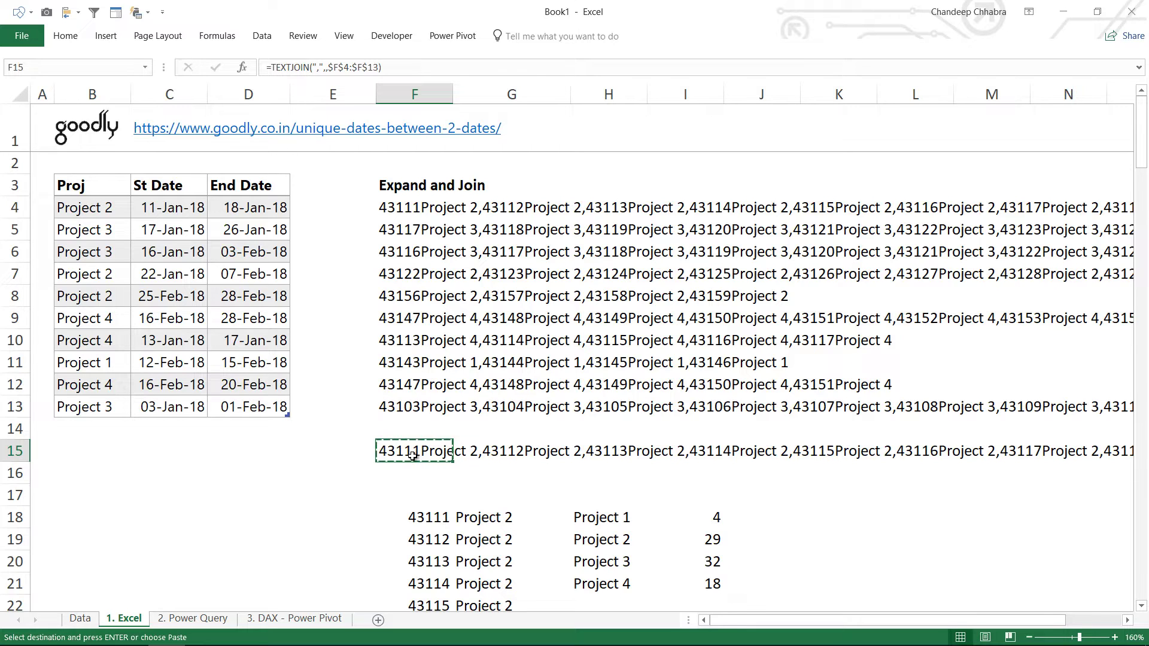
key(Down)
key(alt)
key(e)
key(s)
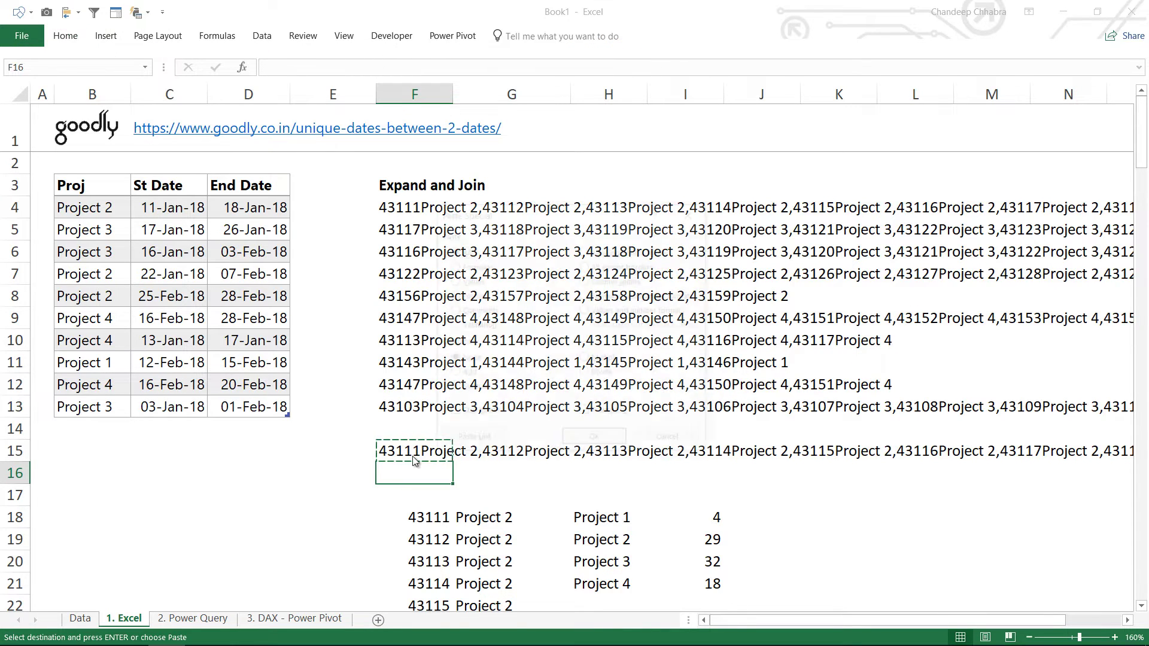
key(f)
key(Return)
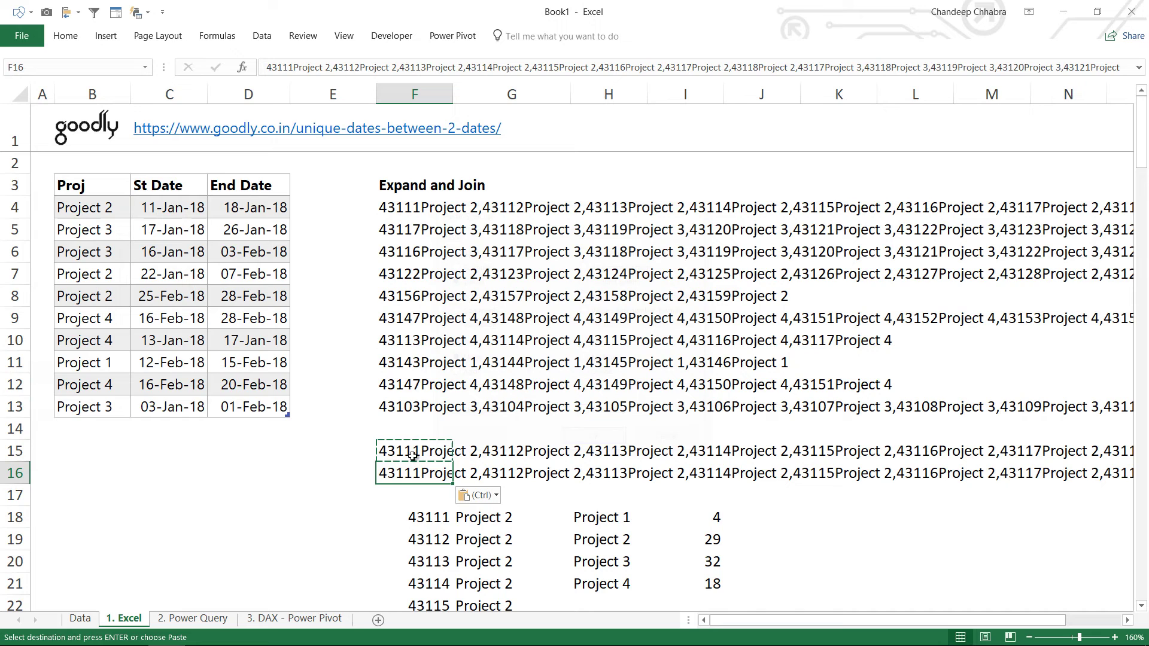
- Split F16 into columns with Text to Columns, Delimited by Comma
key(alt)
key(a)
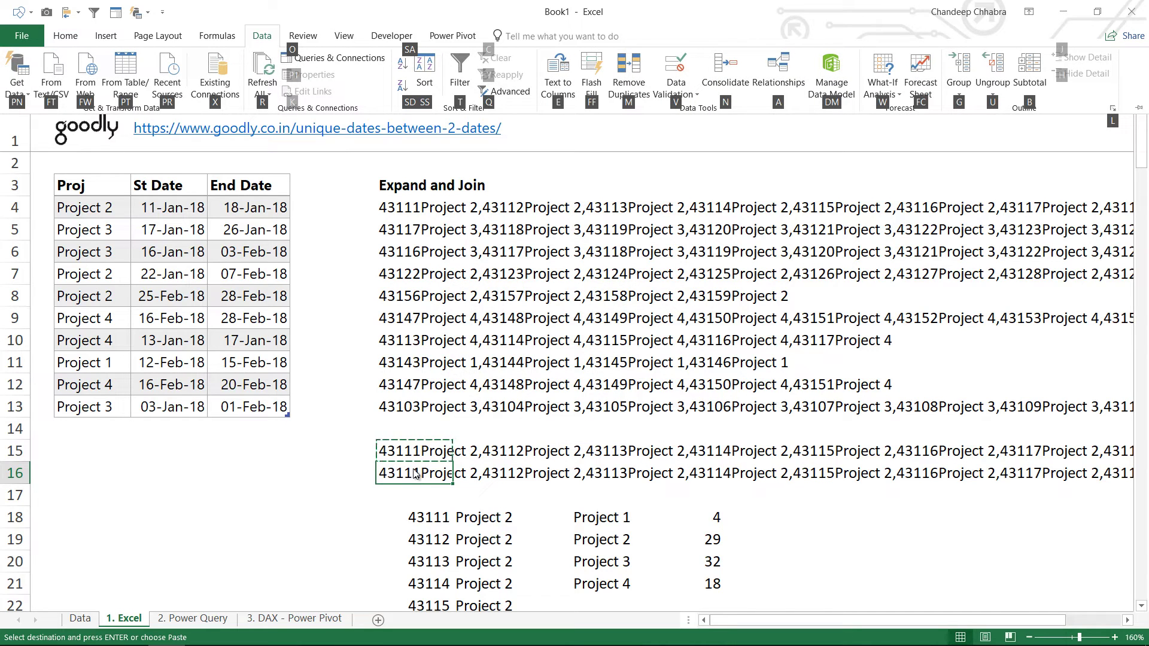
key(e)
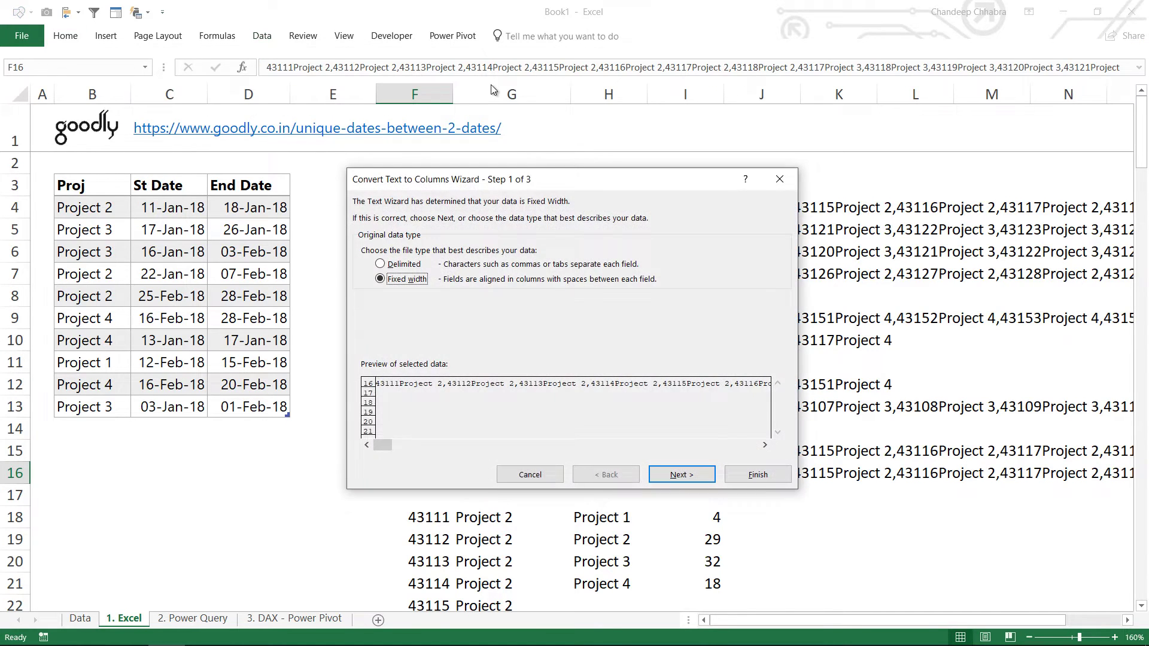
click(408, 265)
click(675, 474)
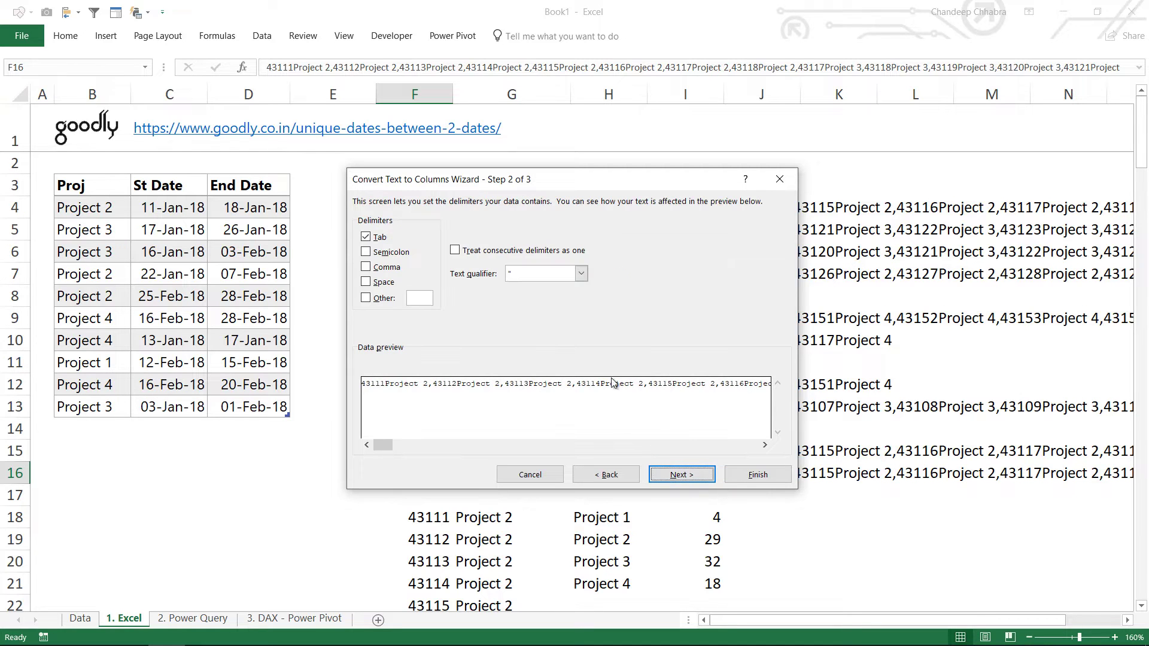
click(365, 267)
click(682, 474)
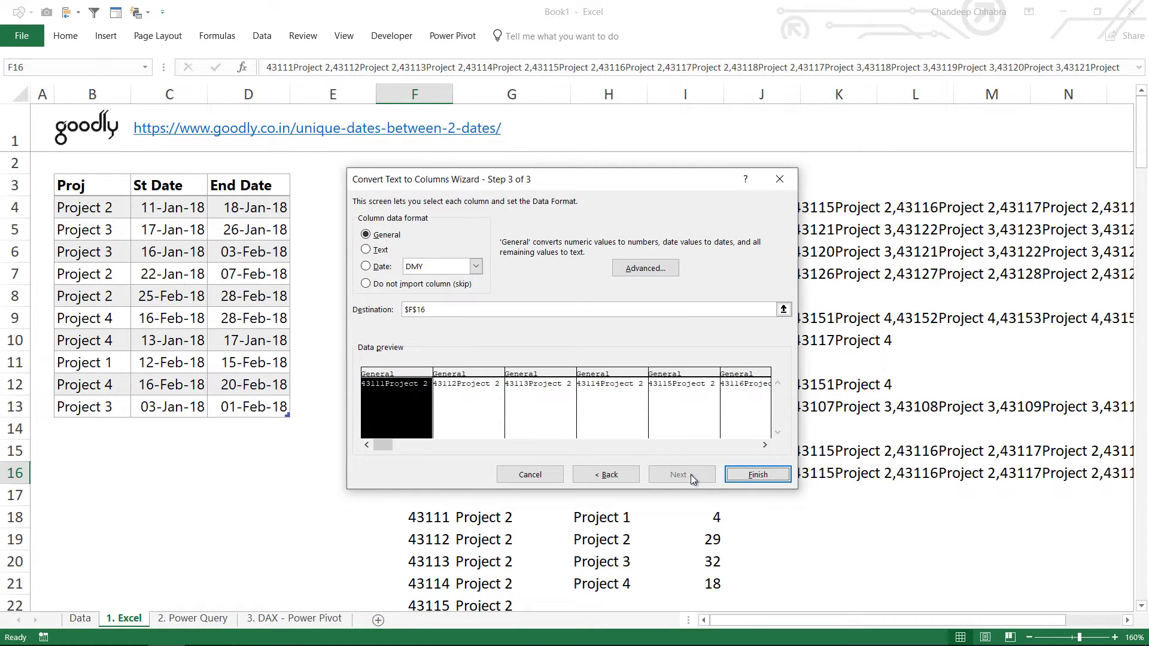
click(781, 475)
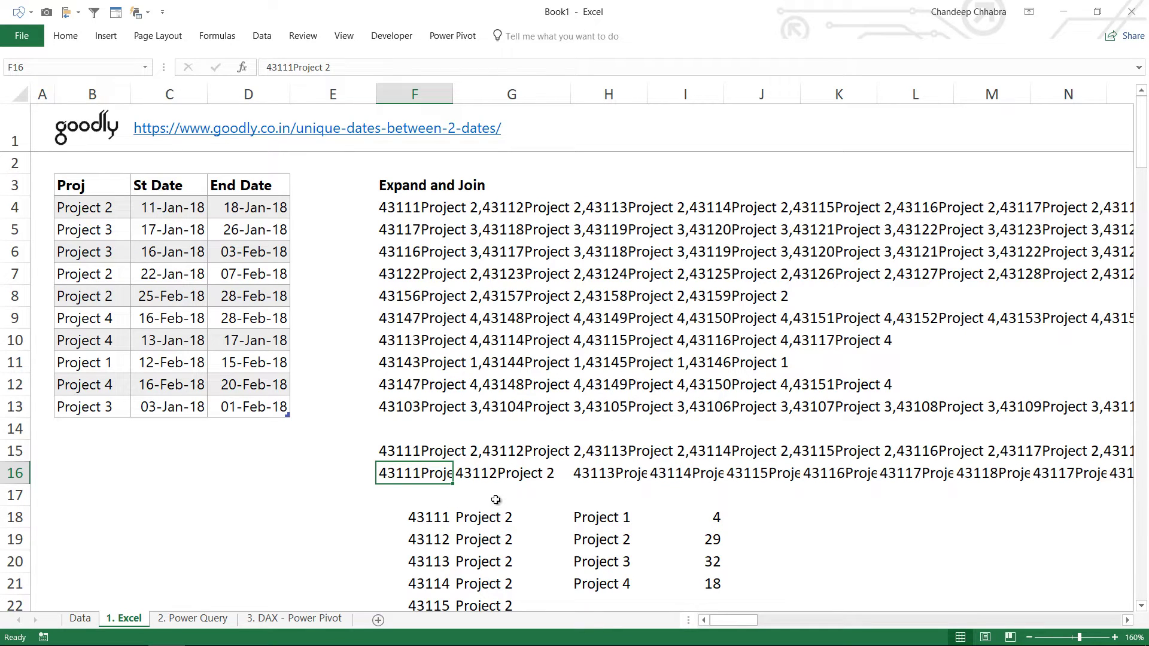
- Copy row 16's split entries and paste them at D18 as transposed values
click(494, 477)
key(Left)
key(ctrl+shift+Right)
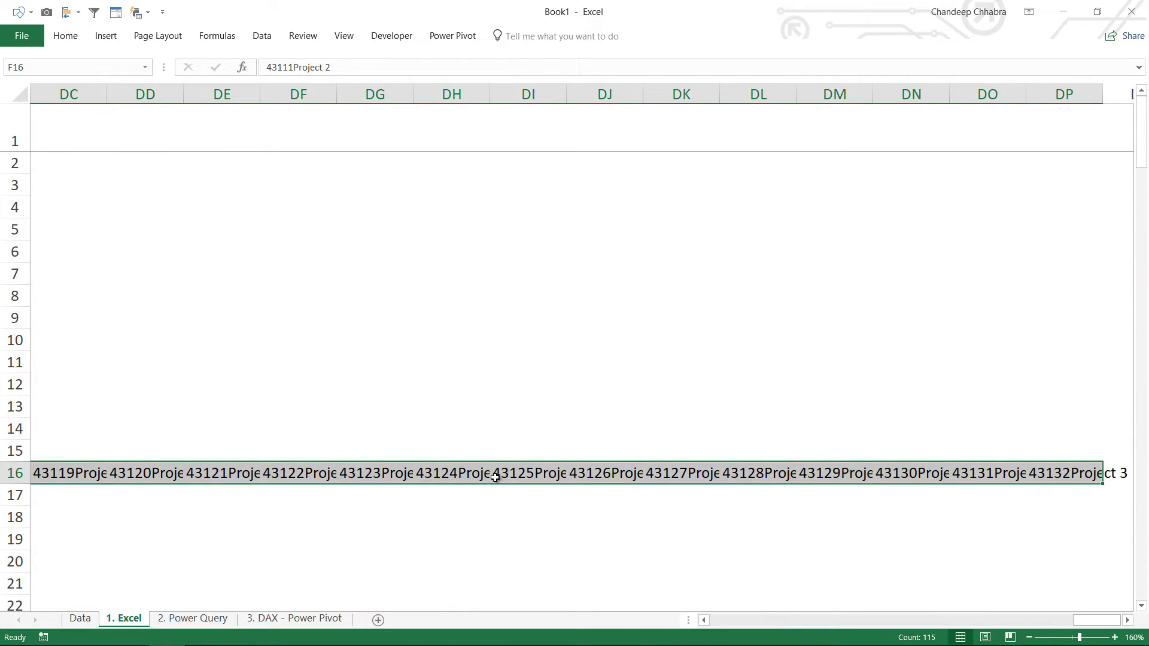
key(ctrl+c)
key(Left)
key(Left)
key(Down)
key(Down)
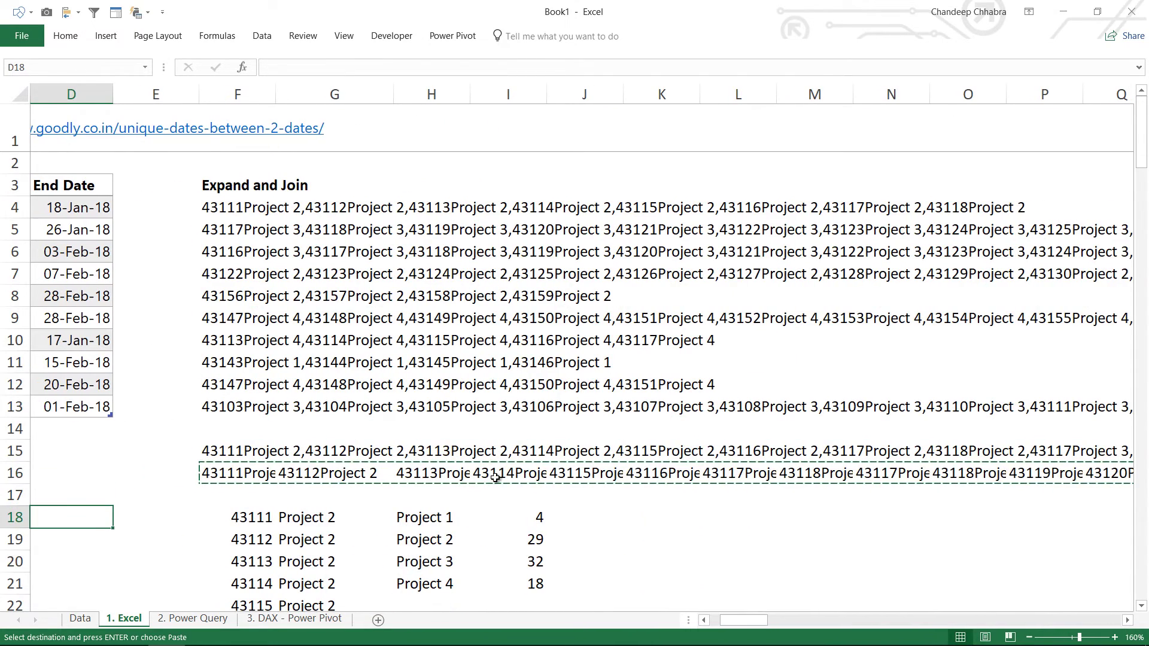
key(alt+e)
key(s)
key(e)
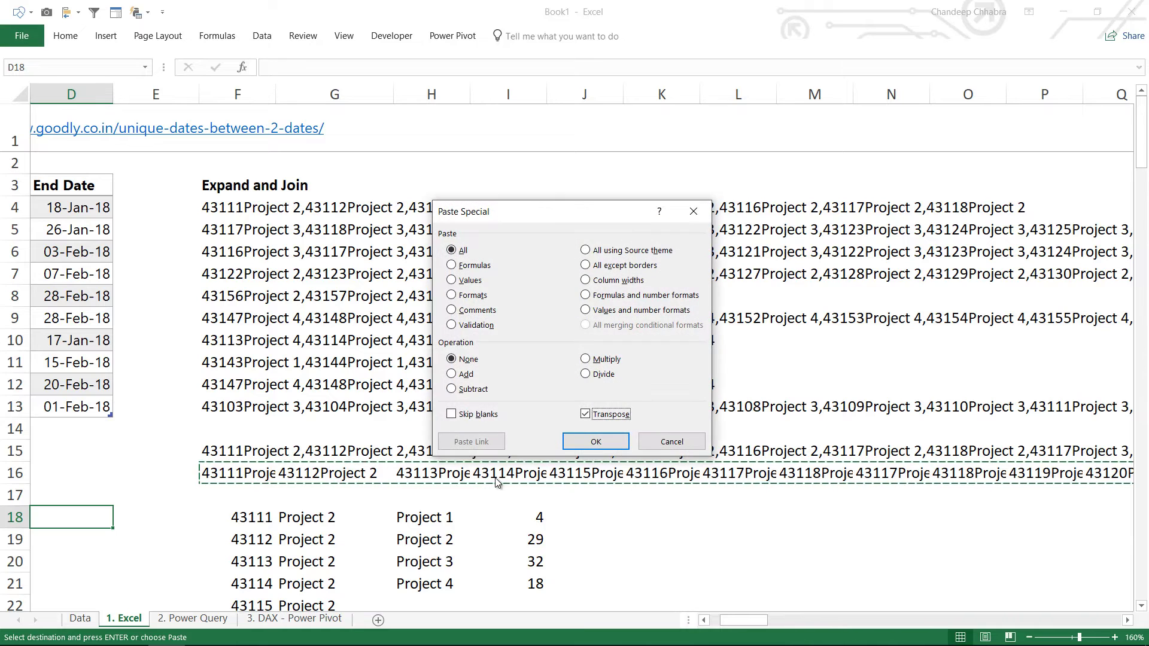
key(v)
click(596, 442)
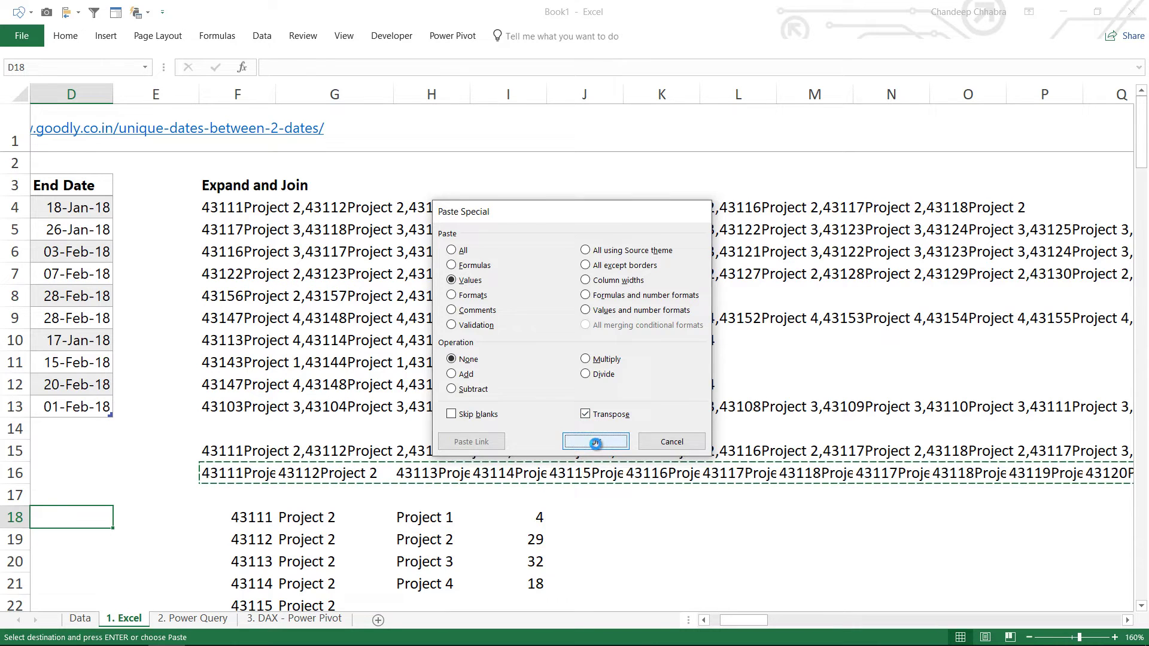
- Check the pasted list's extent and select D18:D132
key(Down)
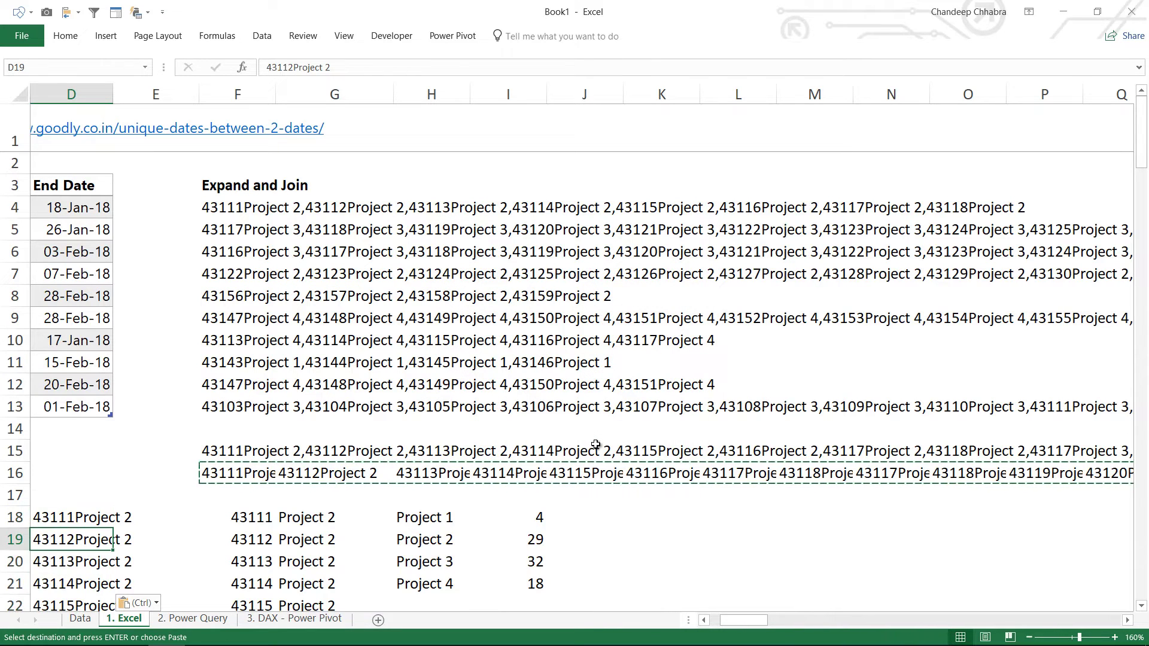
key(ctrl+Down)
key(ctrl+Up)
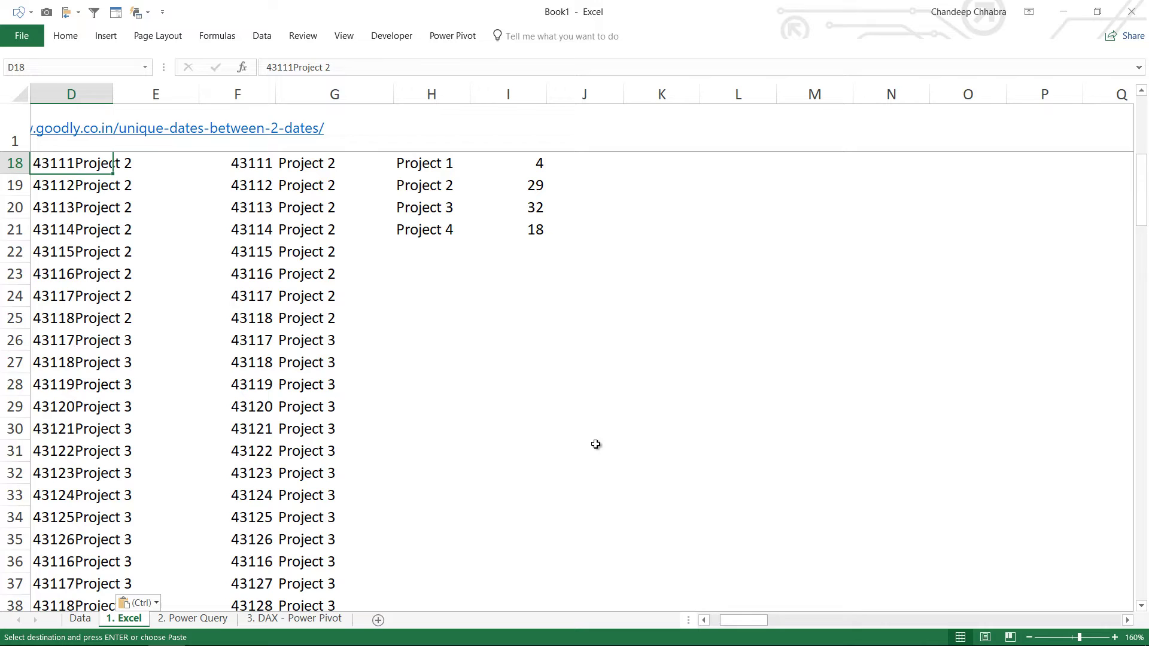
key(shift+Down)
key(shift+Up)
key(ctrl+shift+Down)
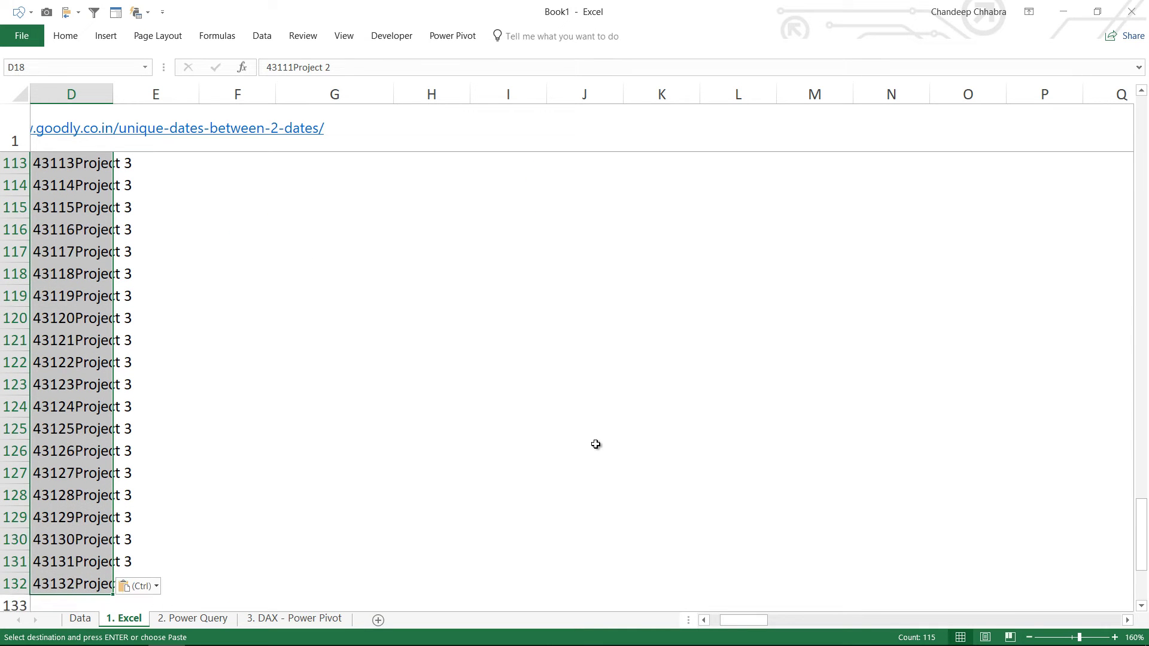
click(264, 35)
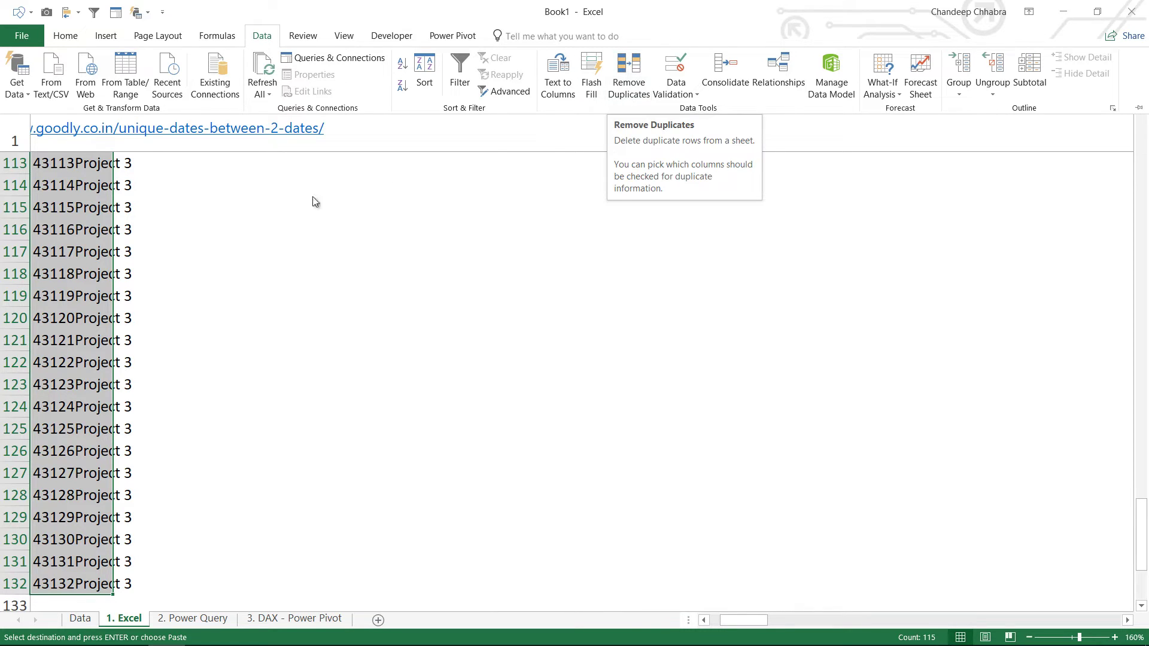
key(Escape)
key(ctrl+Up)
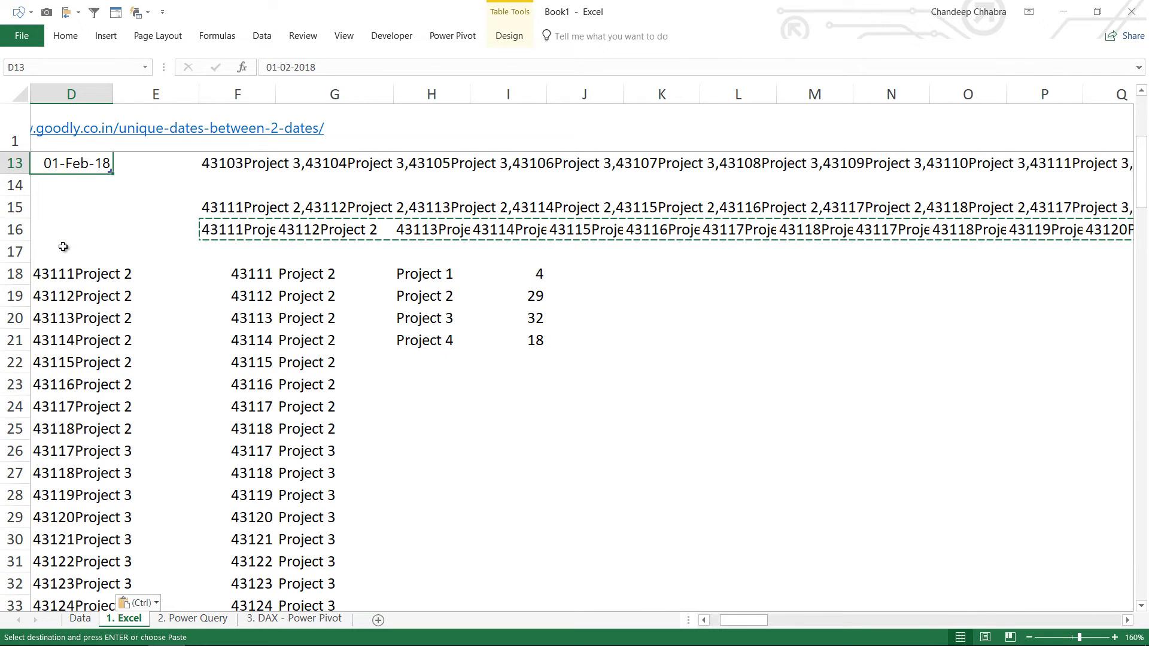
key(Down)
key(Down)
key(Down)
key(Down)
key(Down)
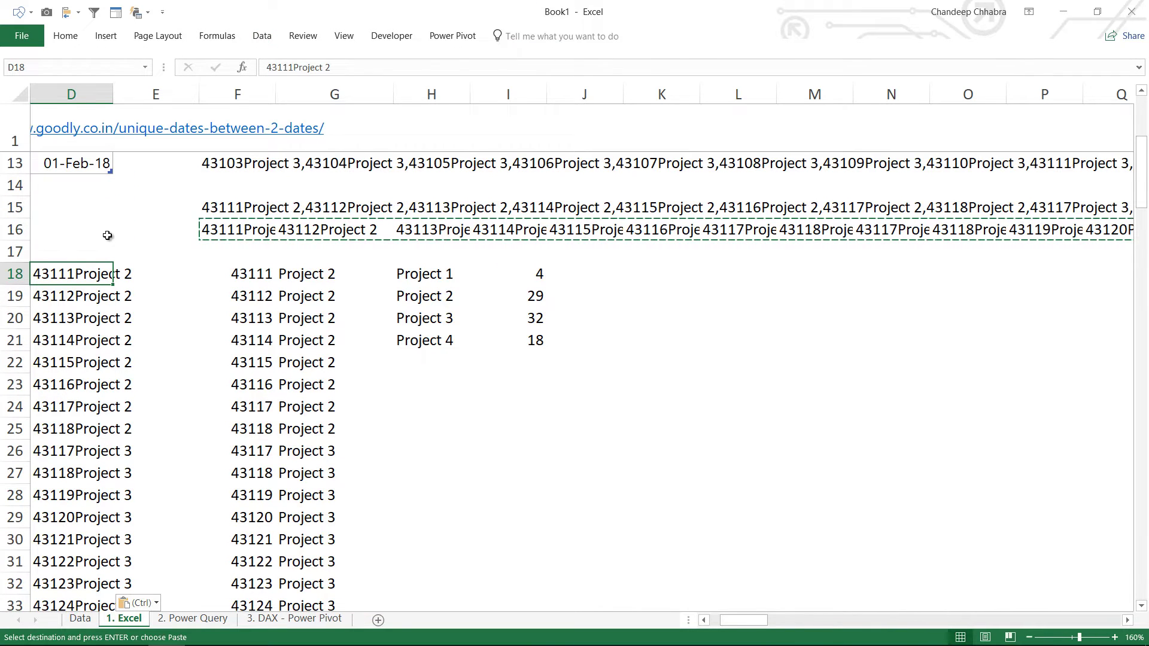
- Review the date number in F18 and the per-project COUNTIF formulas in column I
click(261, 274)
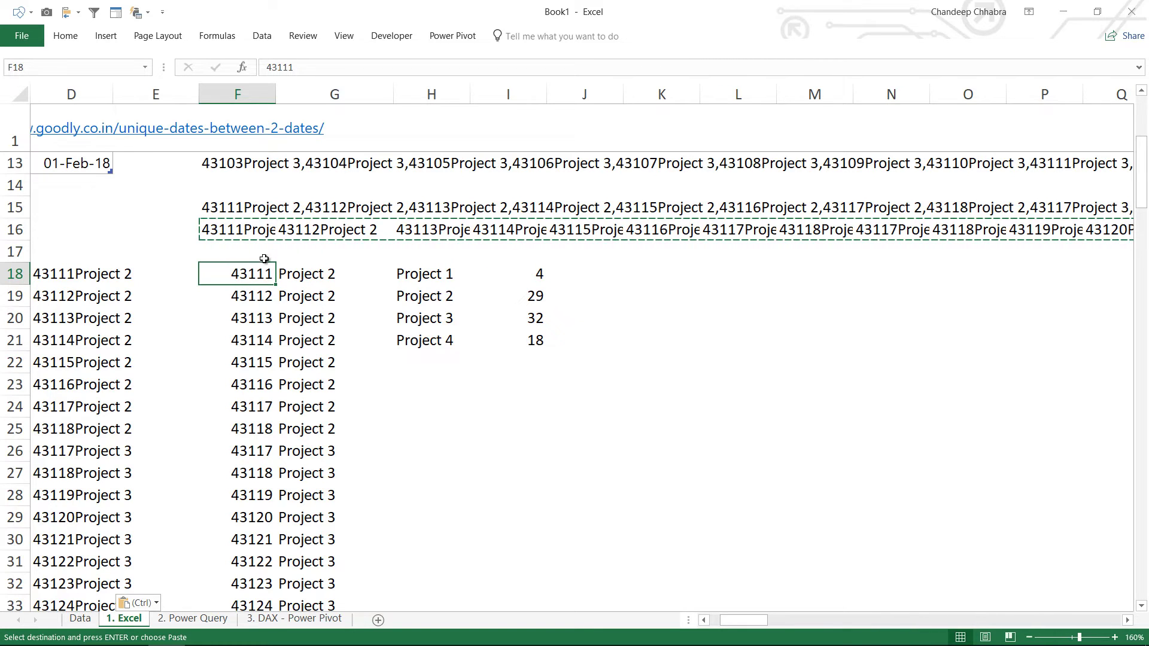
double_click(542, 274)
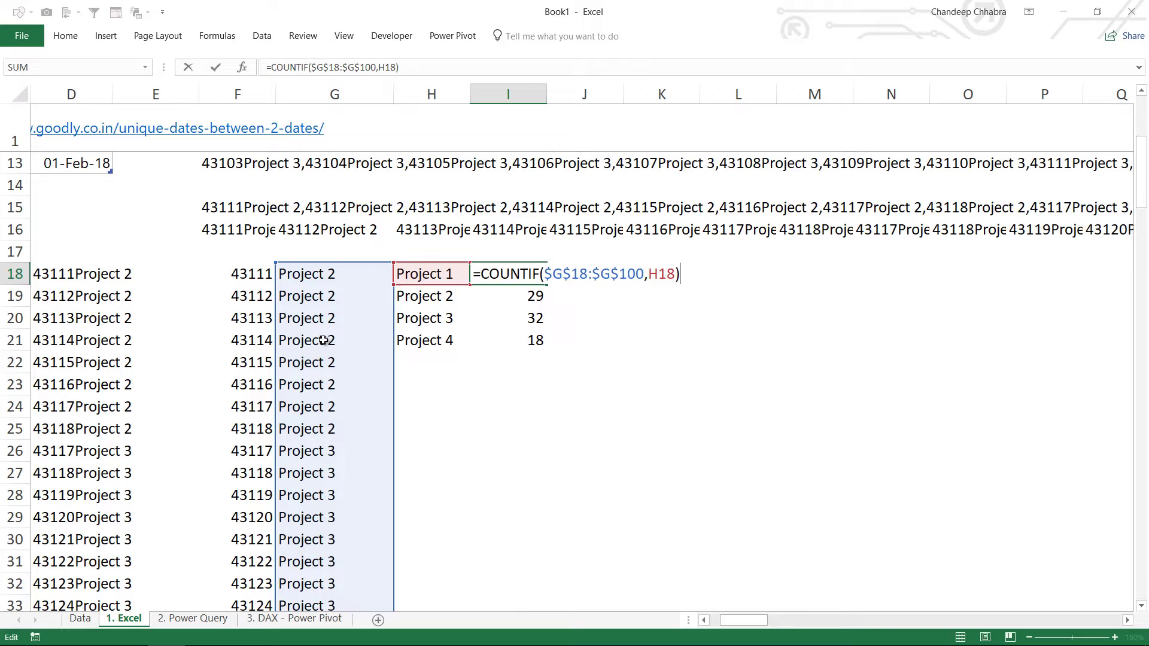
key(Return)
key(F2)
key(Escape)
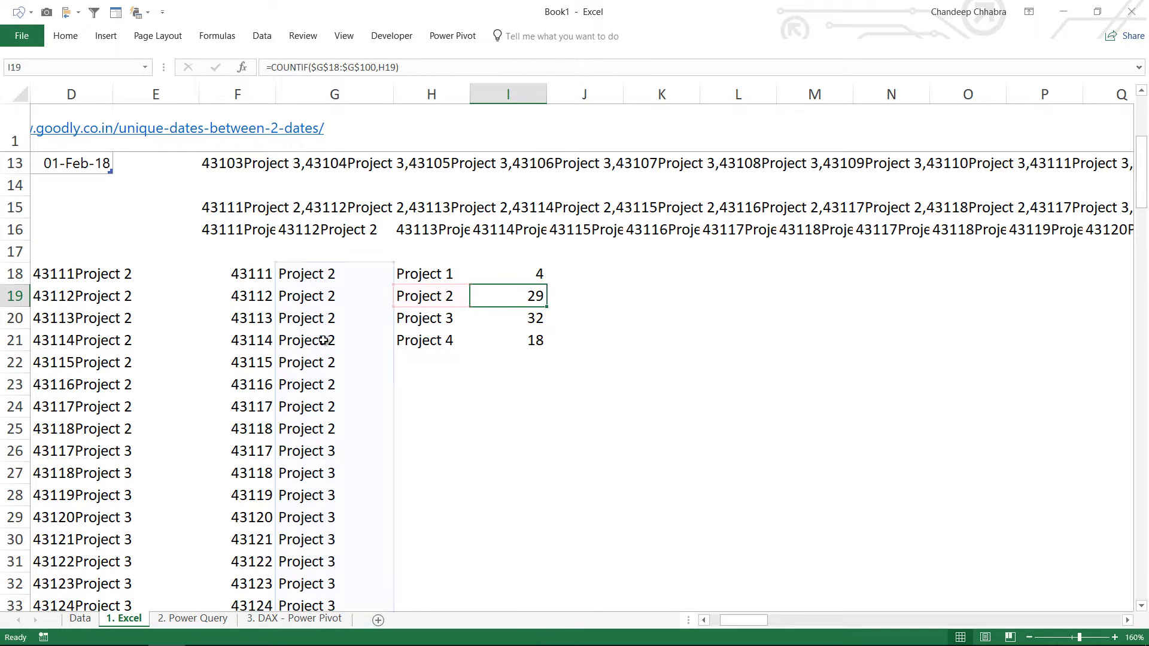
key(Down)
key(Down)
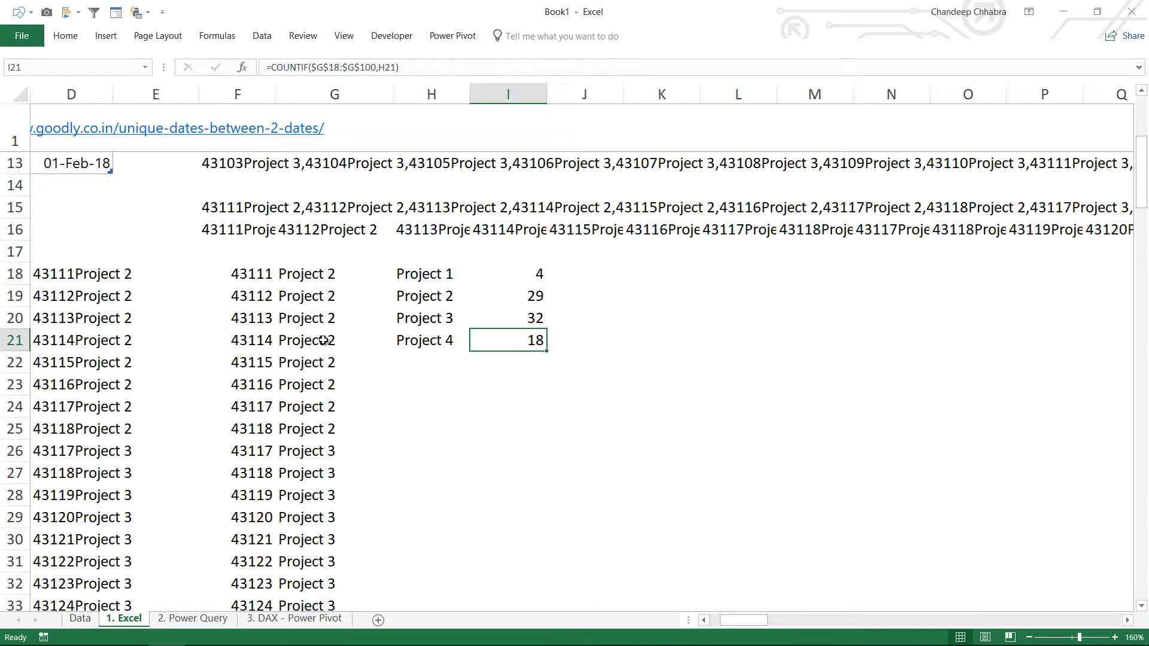
- Recheck F15's TEXTJOIN formula, then go to the 2. Power Query sheet
scroll(323, 340, up, 2)
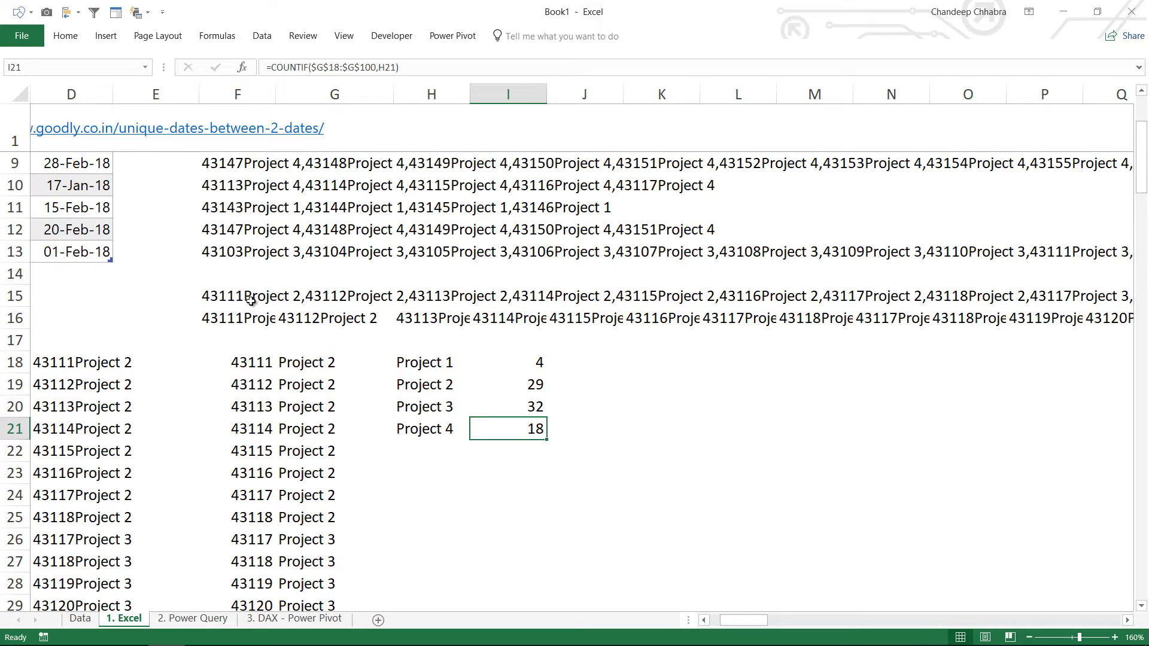
click(249, 295)
key(F2)
key(ctrl+Return)
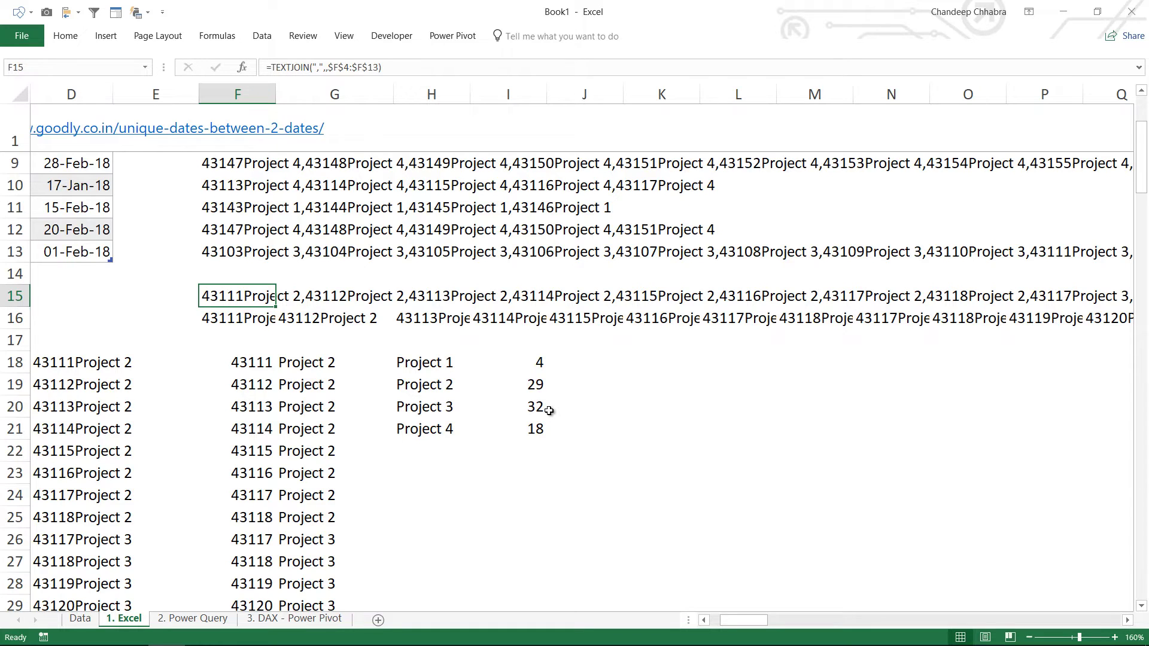
key(ctrl+Page_Down)
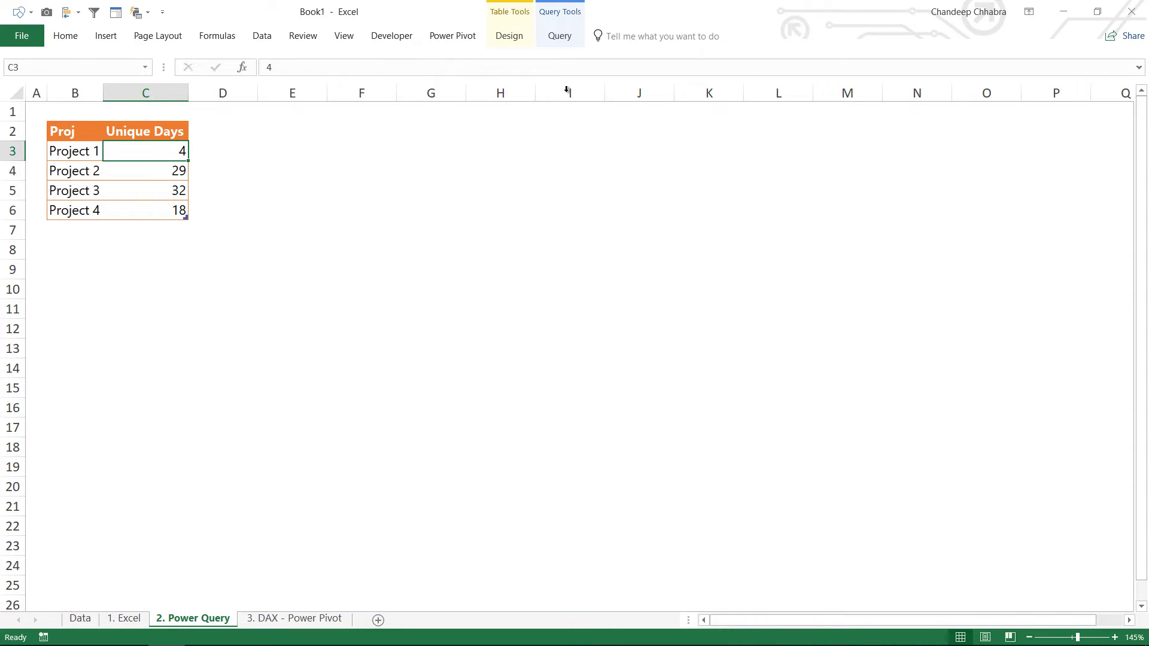
- Open the Travel Dates query in Power Query Editor and step through Source, Changed Type and Added Custom
click(560, 35)
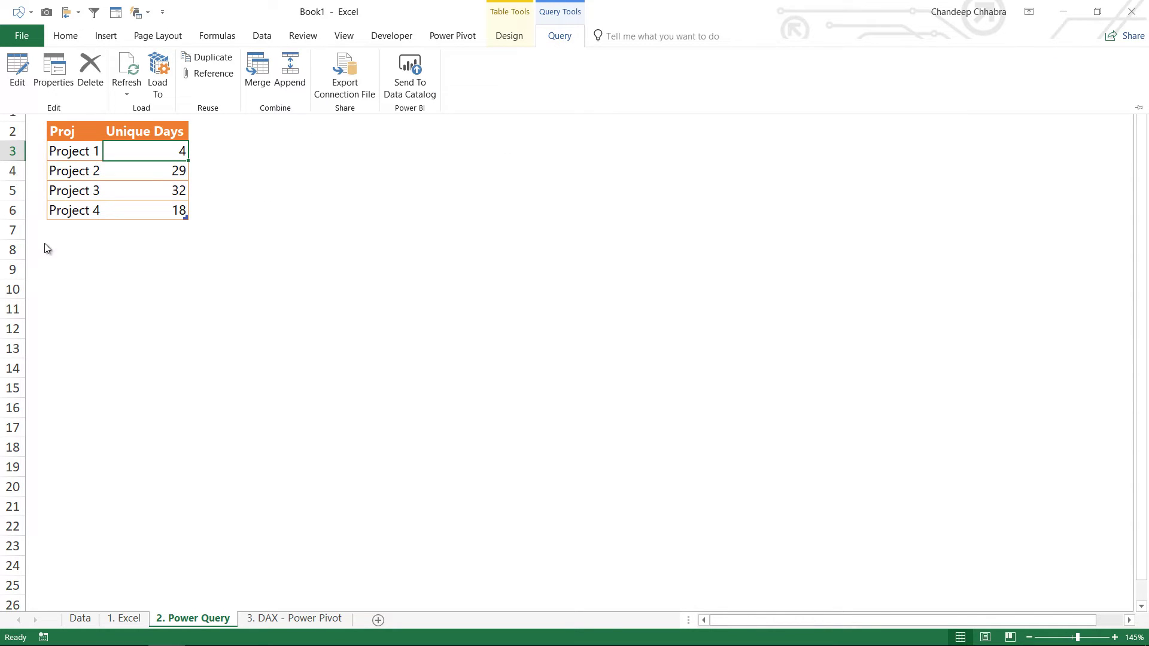
click(17, 80)
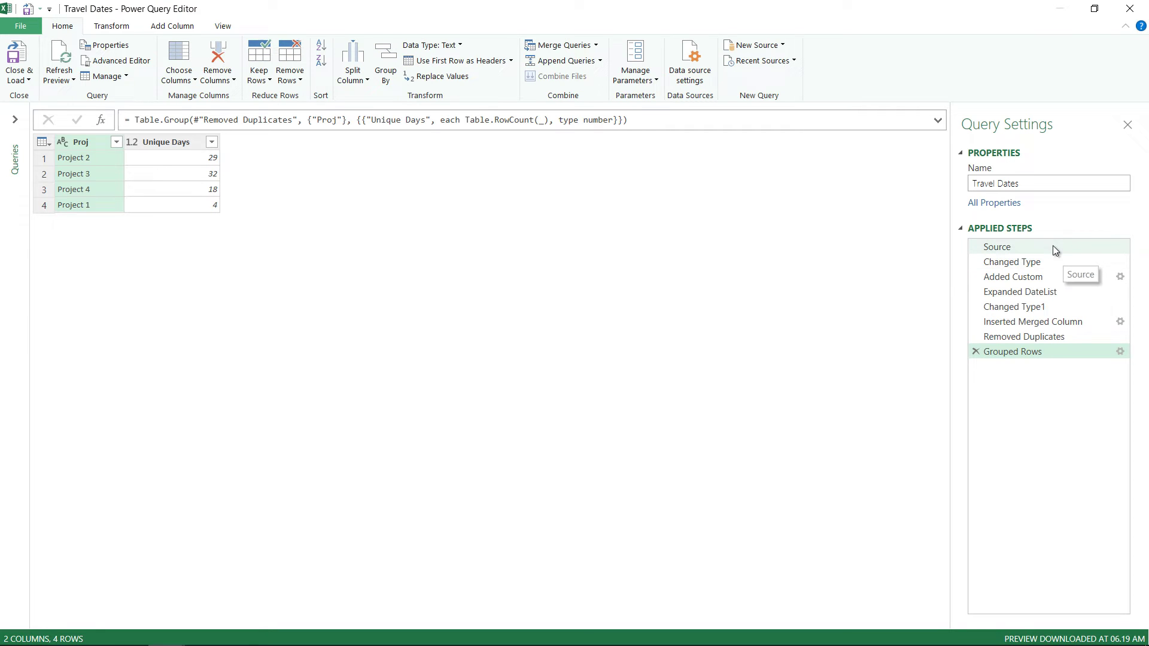
click(1053, 245)
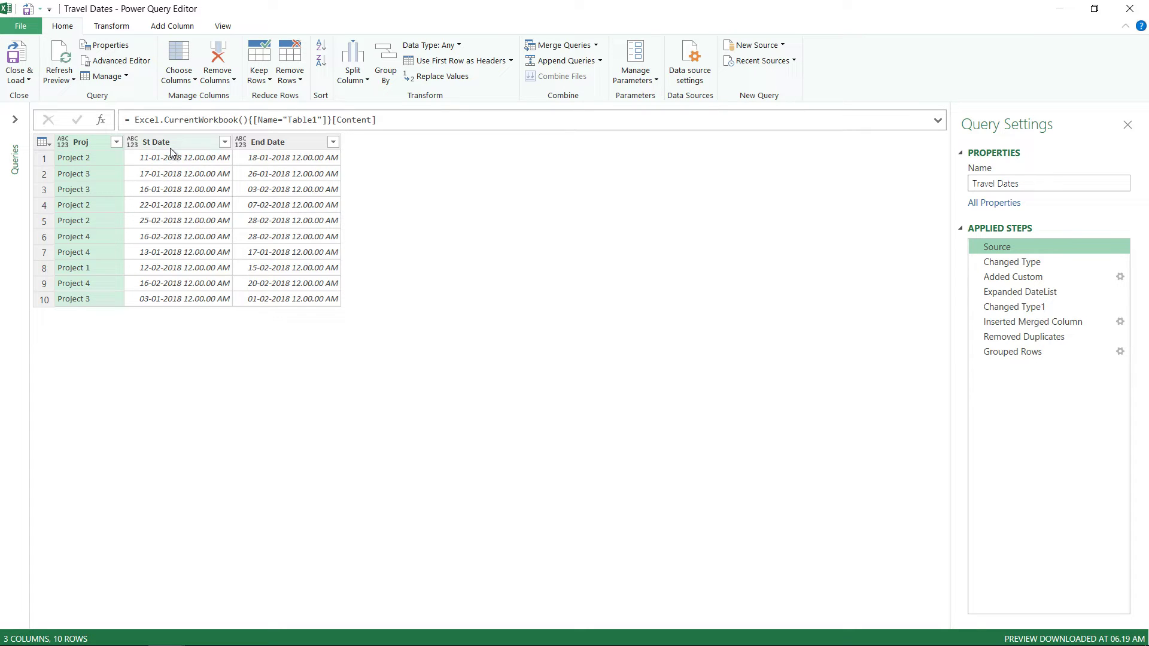
click(1017, 264)
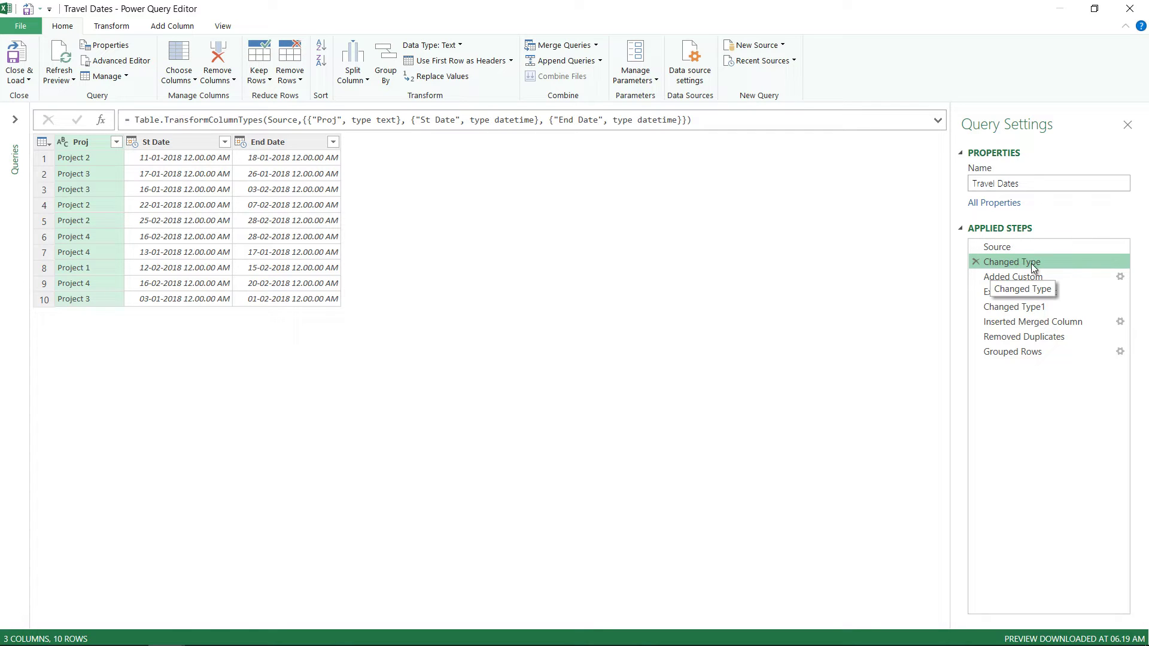
click(1025, 278)
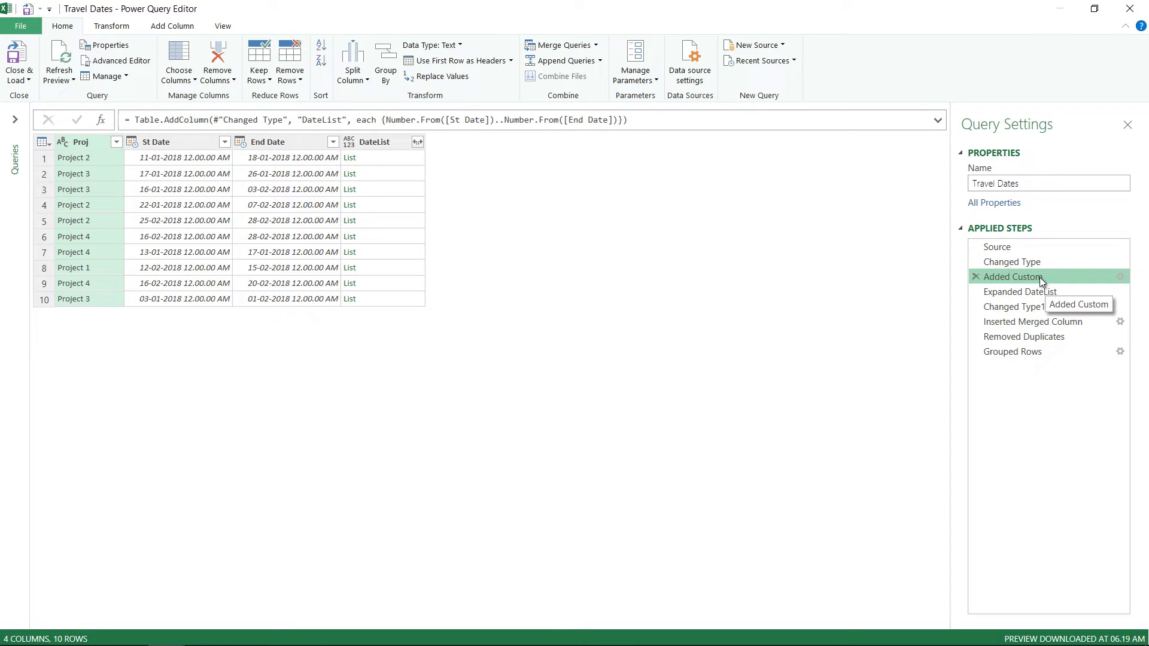
- Review the Added Custom Number.From formula, then preview row 5's DateList (43156–43159)
double_click(1036, 284)
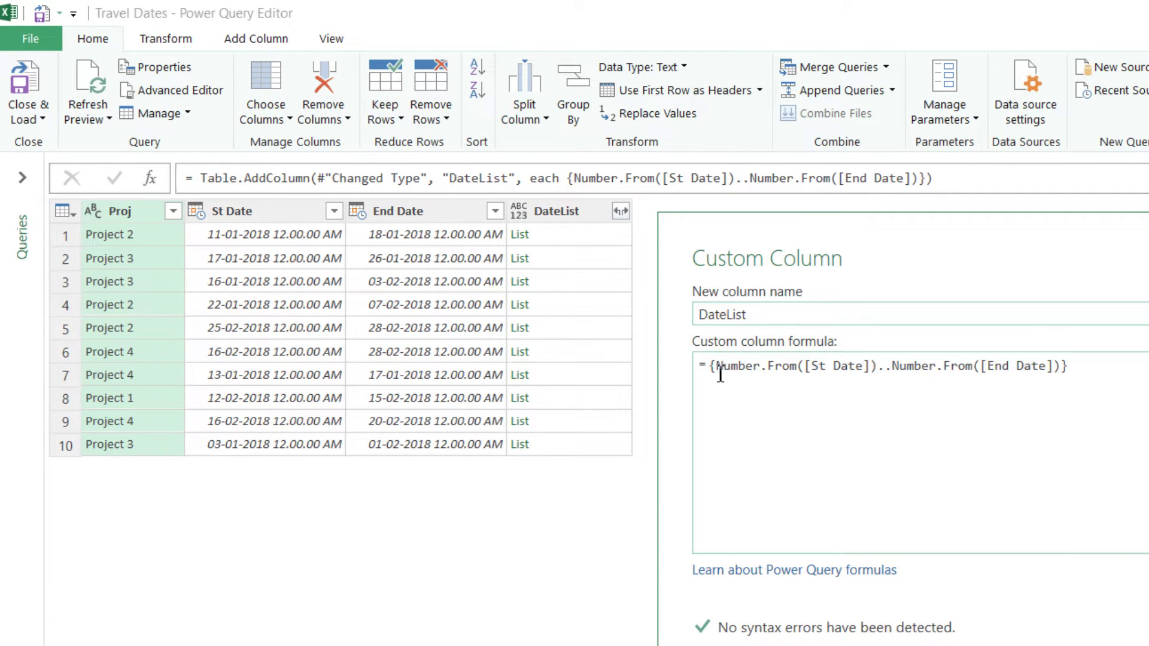
drag(717, 374, 798, 374)
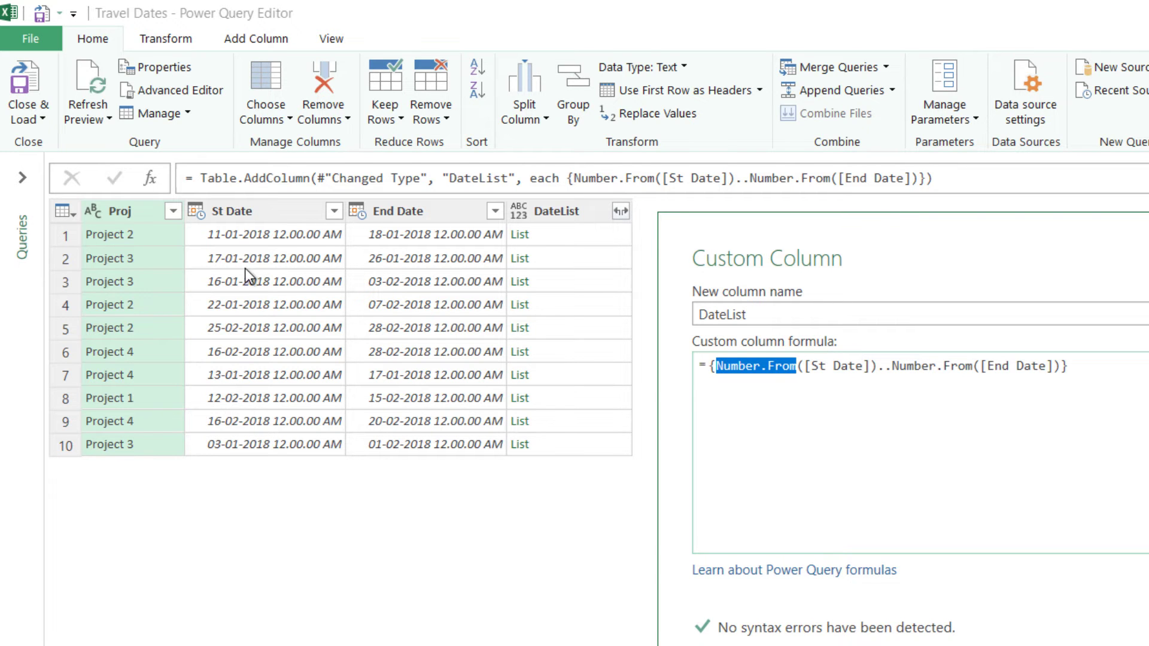
click(869, 421)
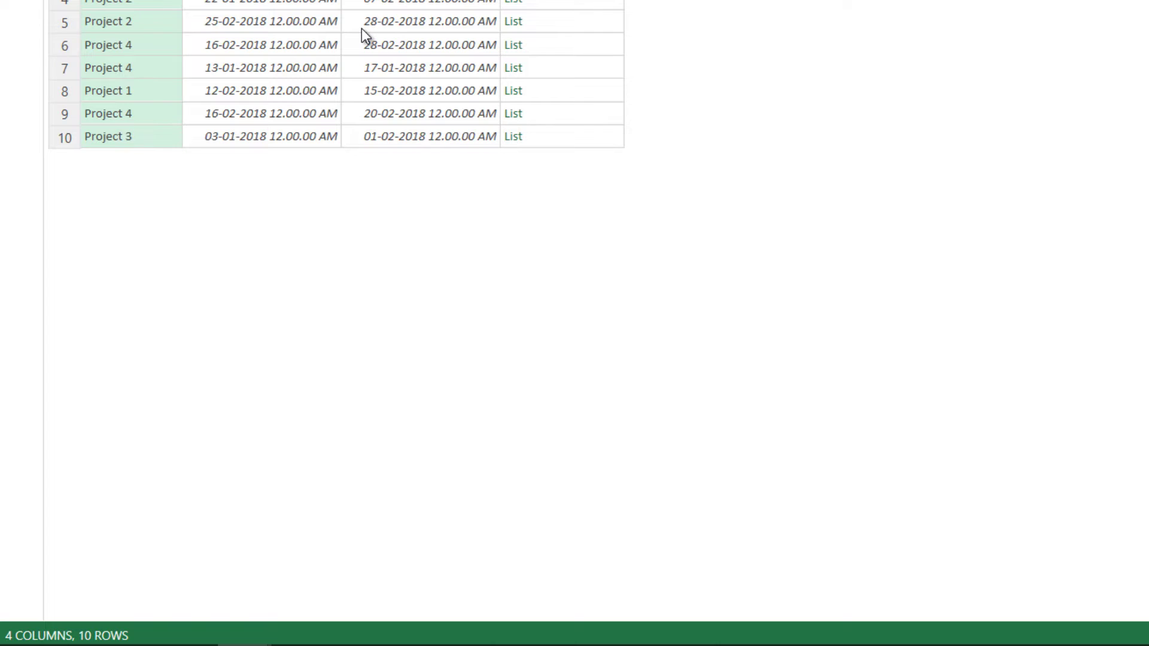
click(564, 22)
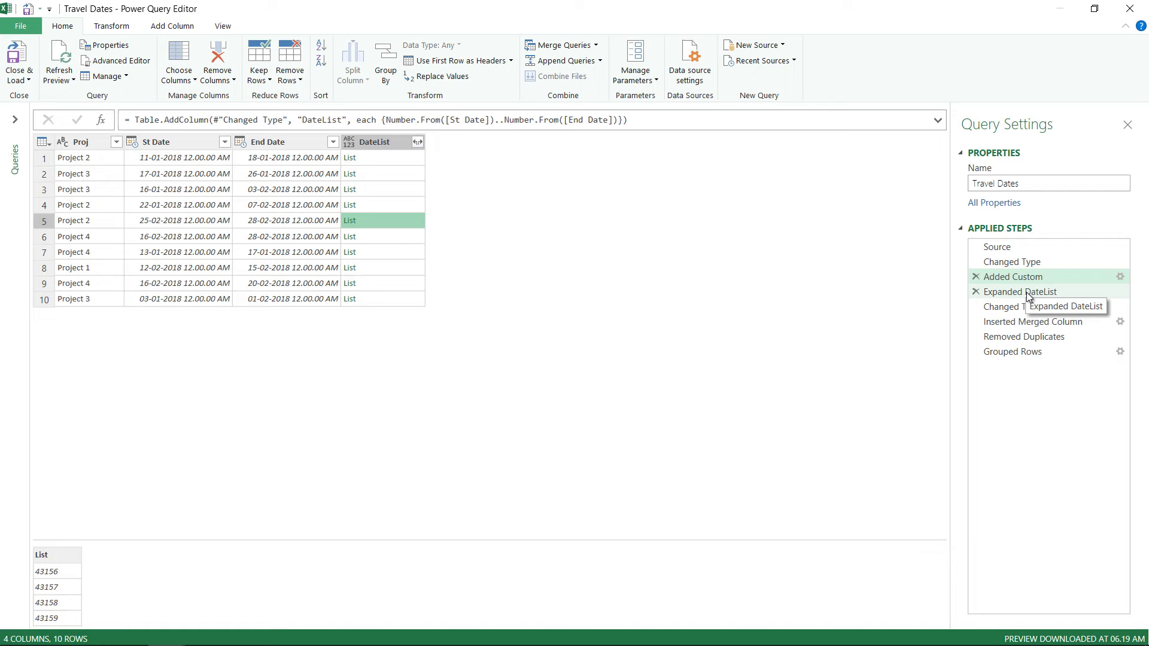
- Step through Expanded DateList, Changed Type1 and Inserted Merged Column to Removed Duplicates (83 rows)
click(1028, 295)
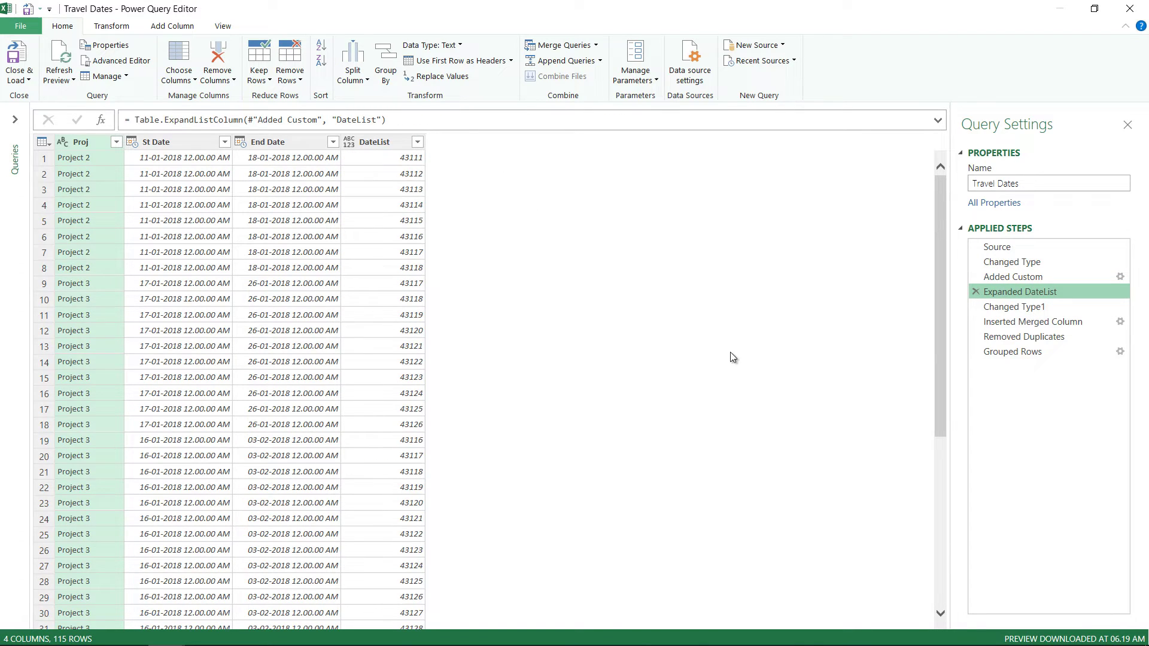
click(1027, 307)
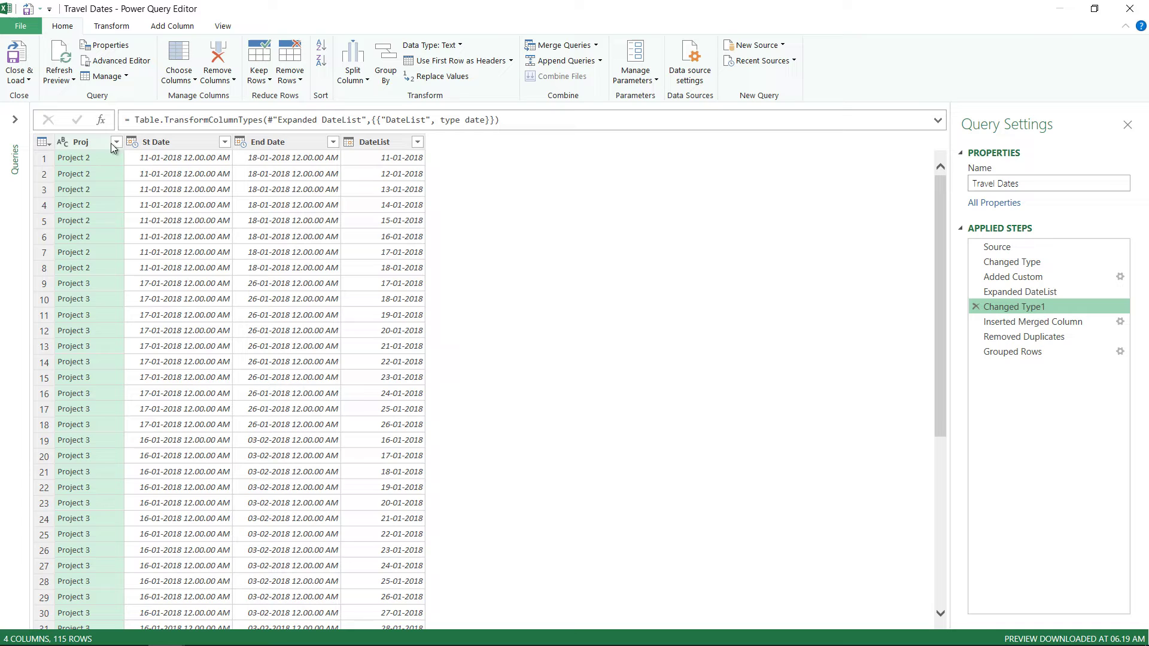
click(987, 323)
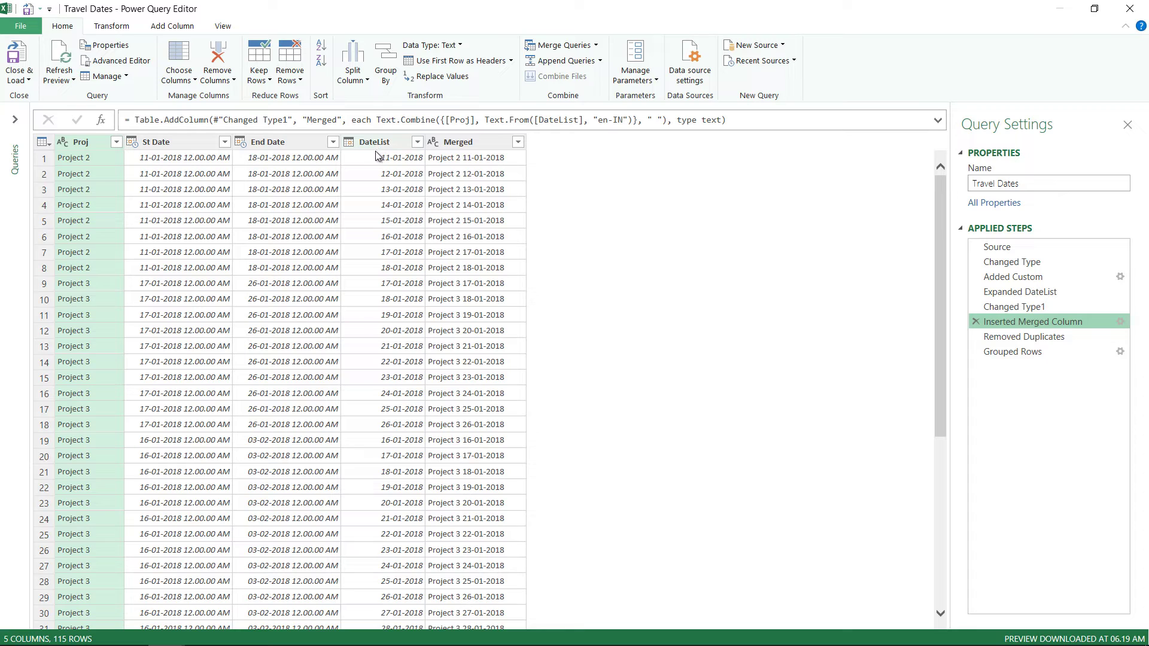
click(1024, 336)
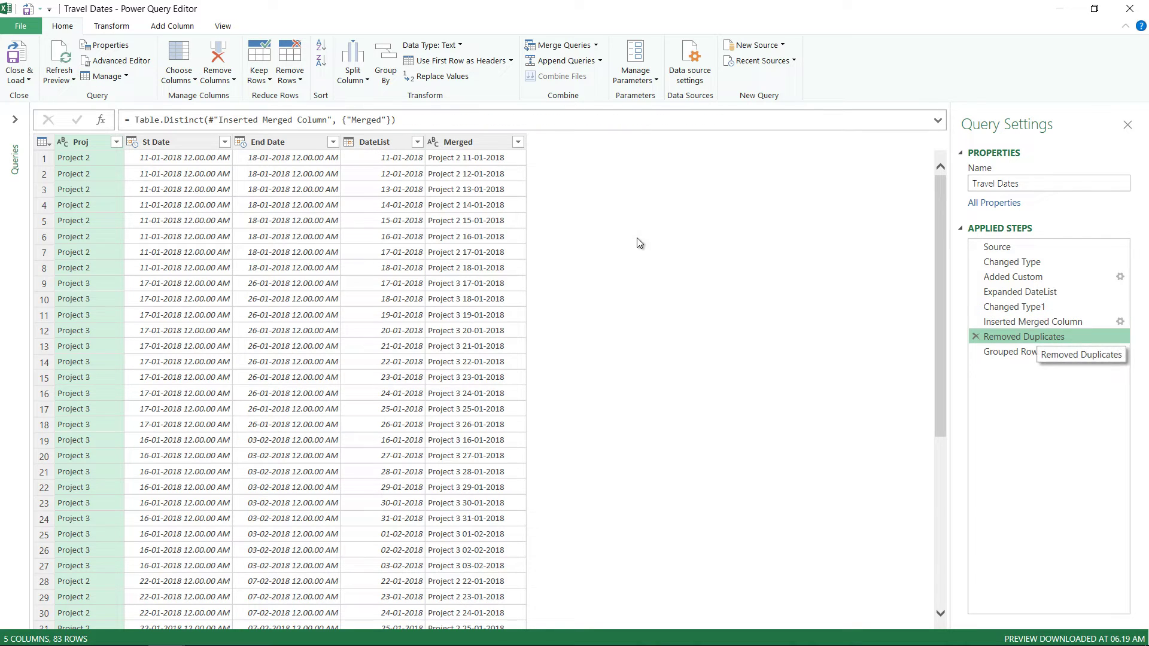
- Show Grouped Rows (Unique Days 29, 32, 18, 4) and review its Group By settings unchanged
click(1032, 353)
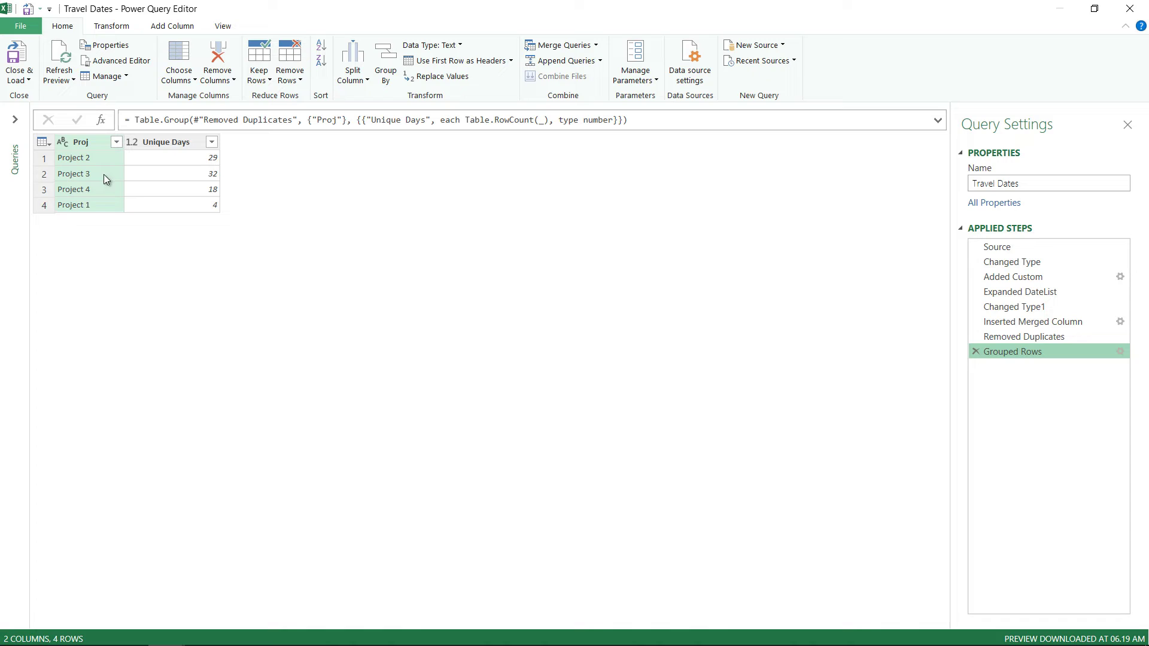
click(1120, 352)
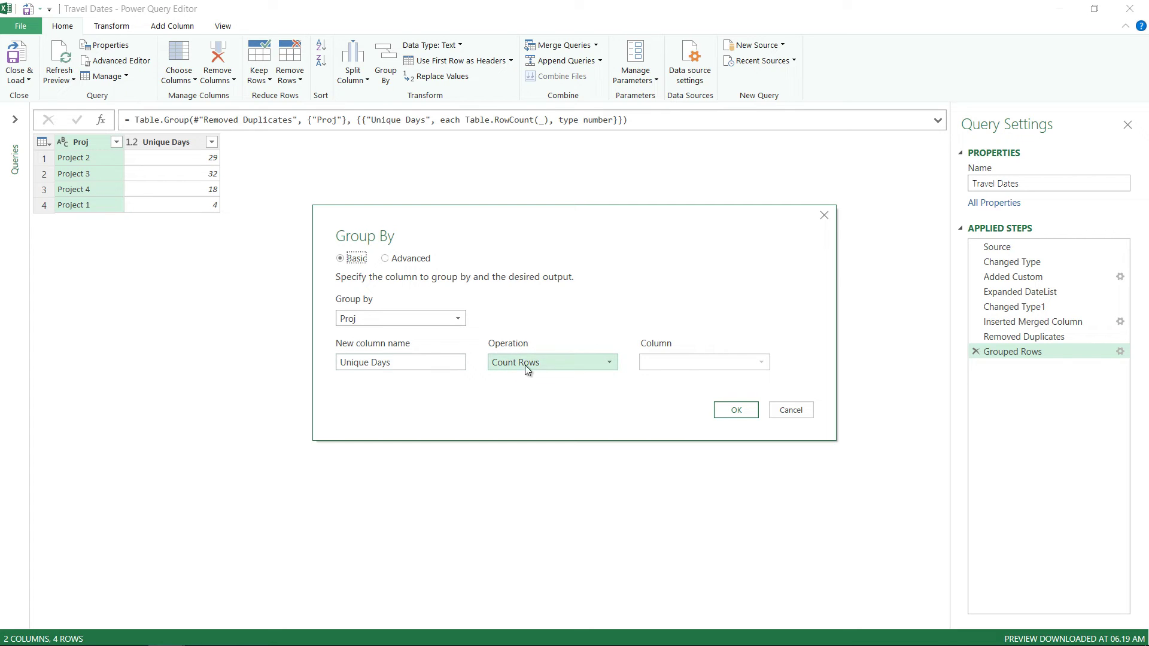
click(790, 410)
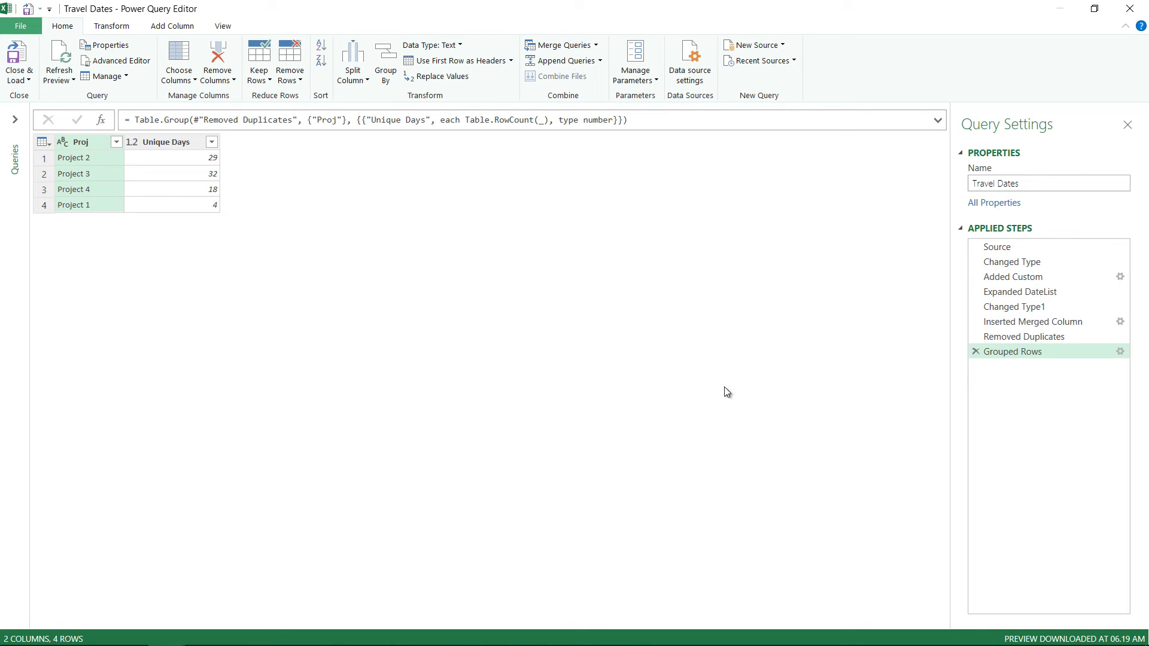
- Close & Load the query, then bring up the Unique Travel Days measure's menu on the 3. DAX - Power Pivot sheet
click(9, 55)
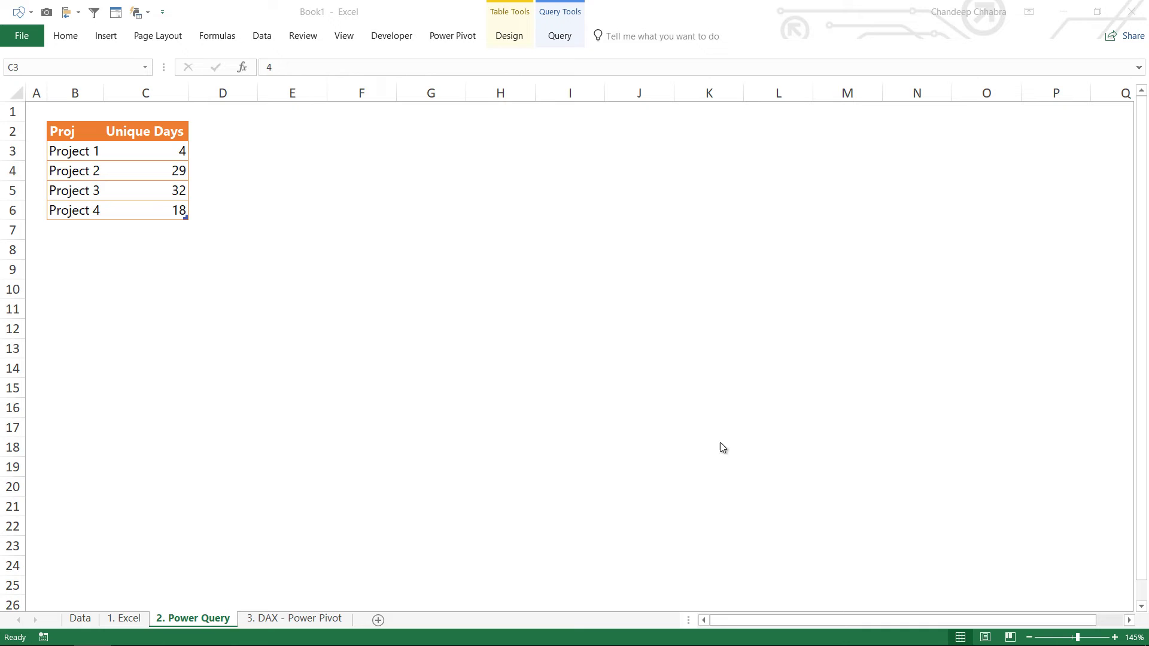
click(294, 618)
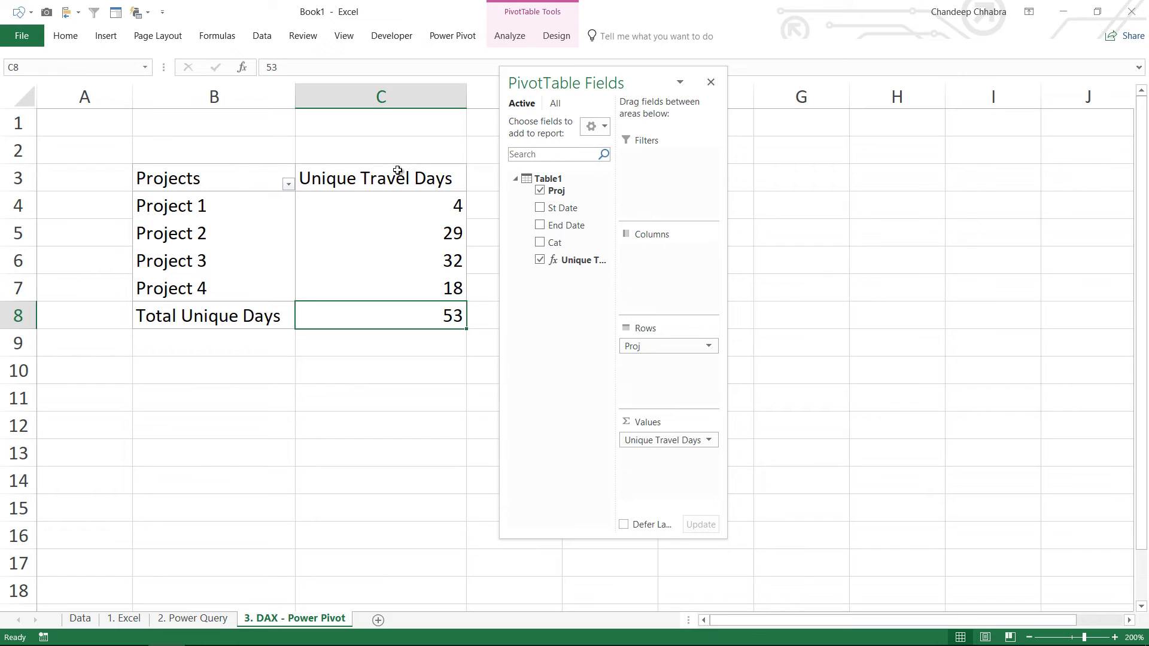
mouse_move(352, 227)
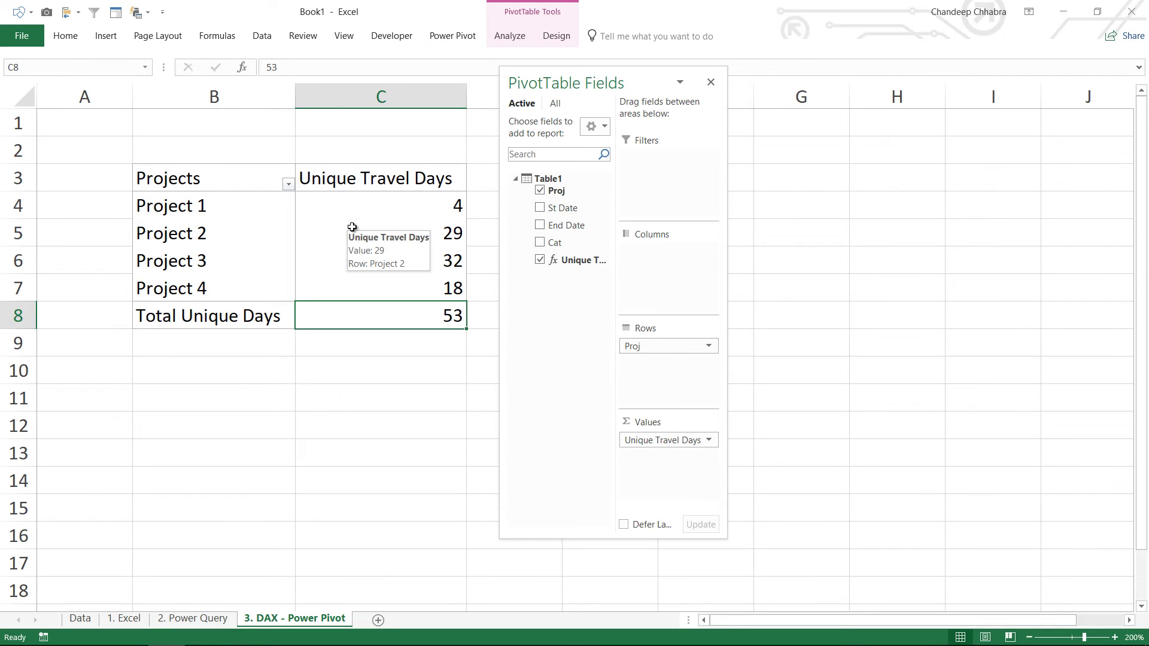
right_click(564, 263)
click(592, 273)
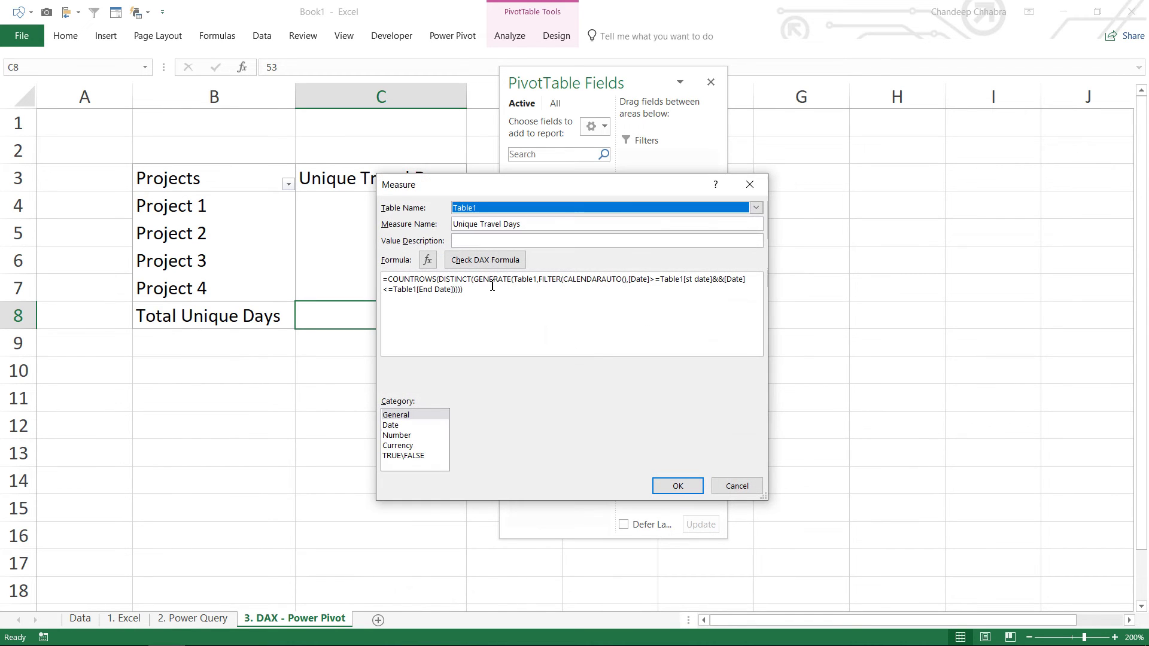
click(505, 310)
scroll(558, 351, up, 4)
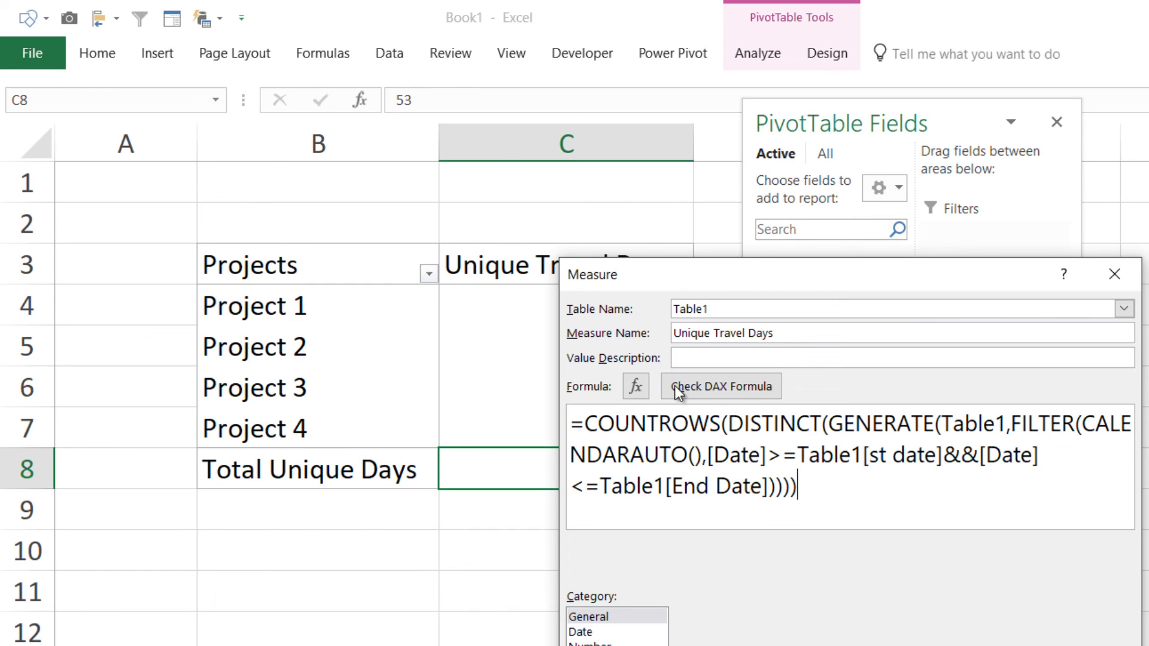
- Move the Measure dialog aside and close it, showing the pivot total of 53
drag(682, 278, 824, 232)
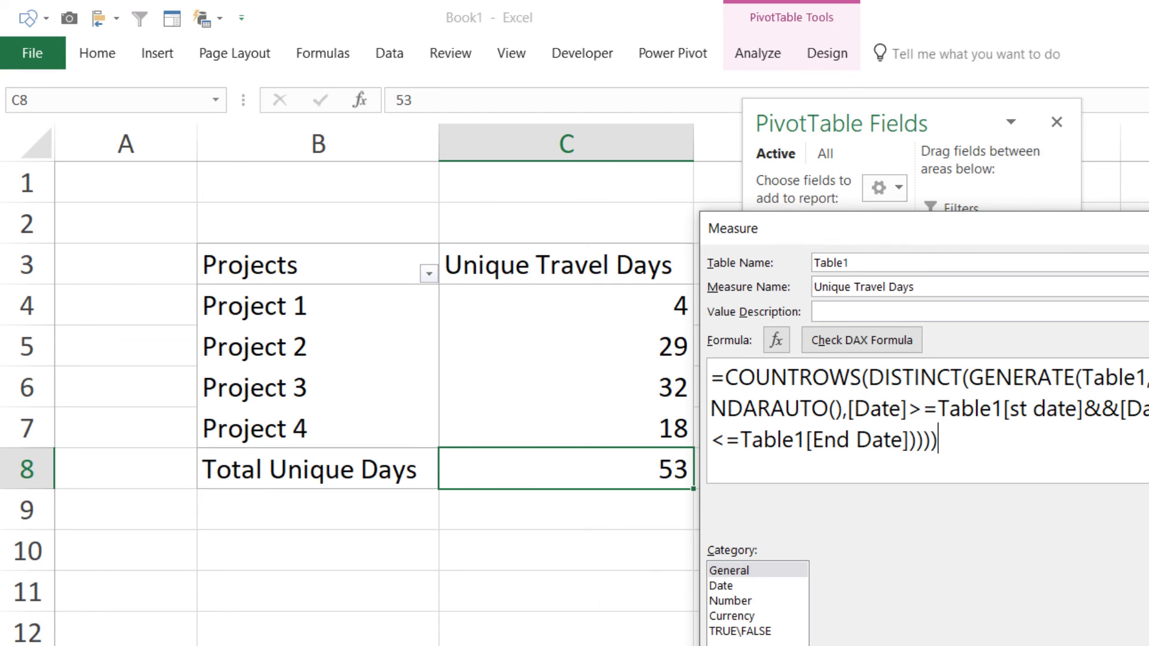
key(Return)
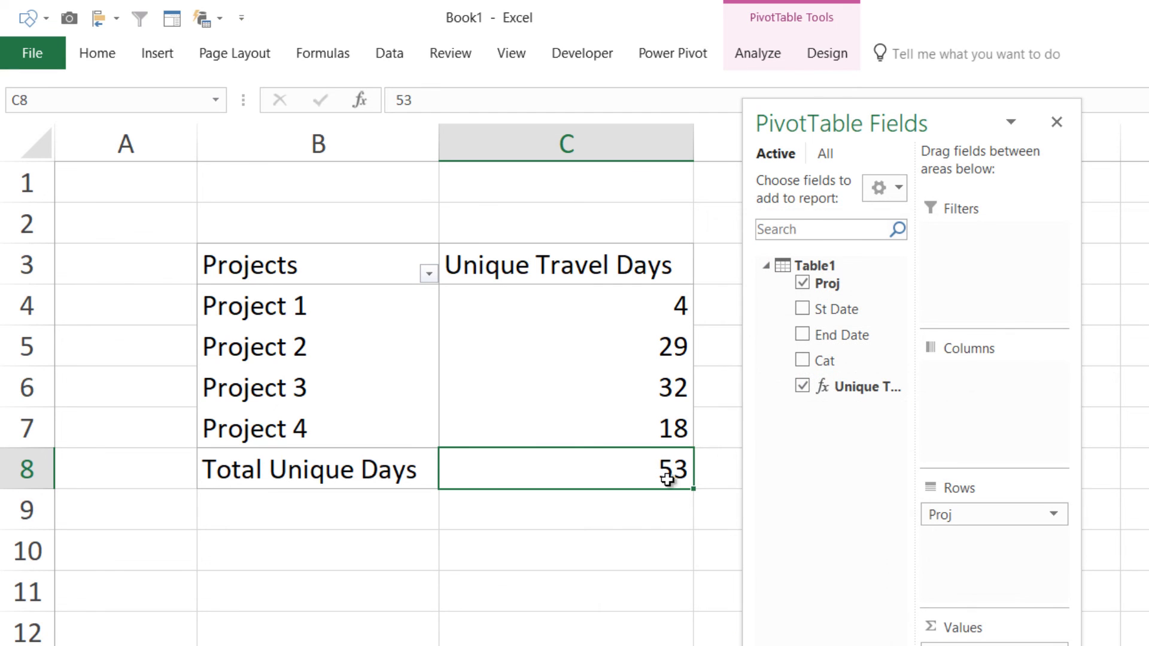
mouse_move(651, 474)
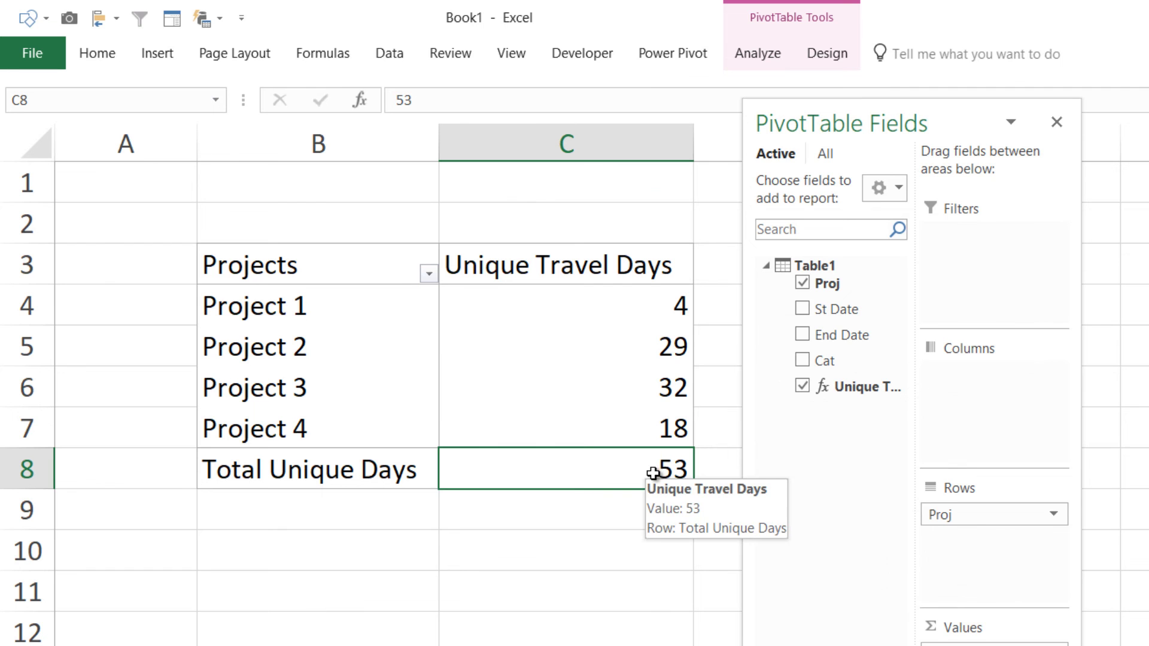